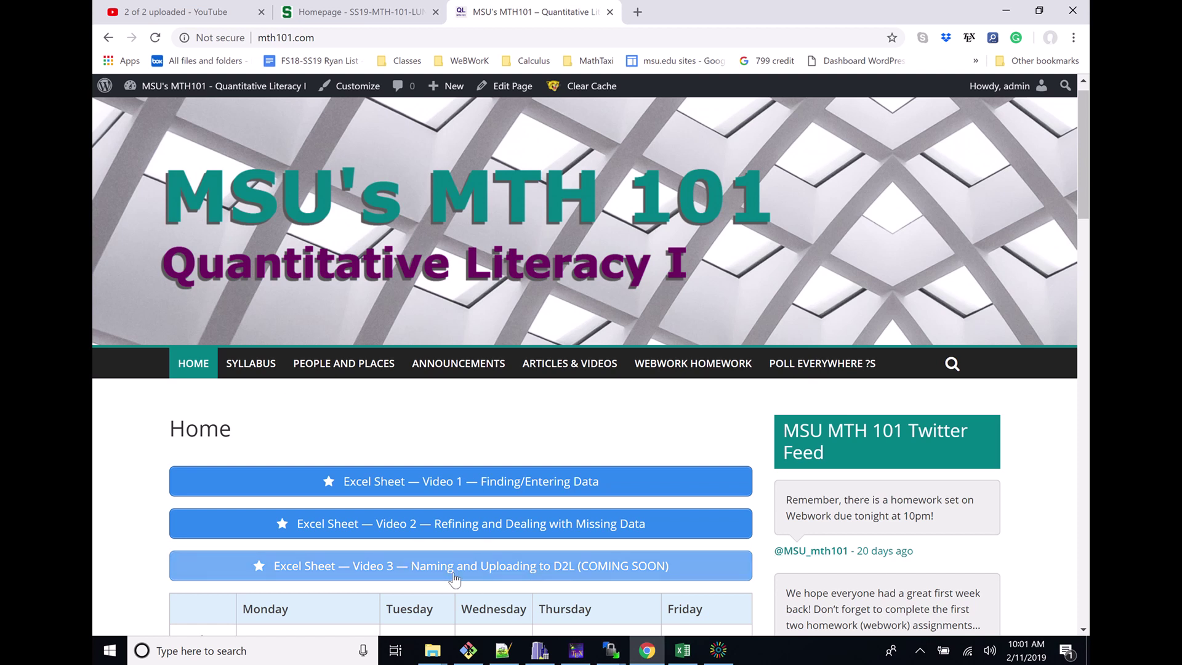
In the Lab-4-Ranking_Country workbook, check the row 3 weight cells and the M3 total formula
scroll(454, 578, down, 1)
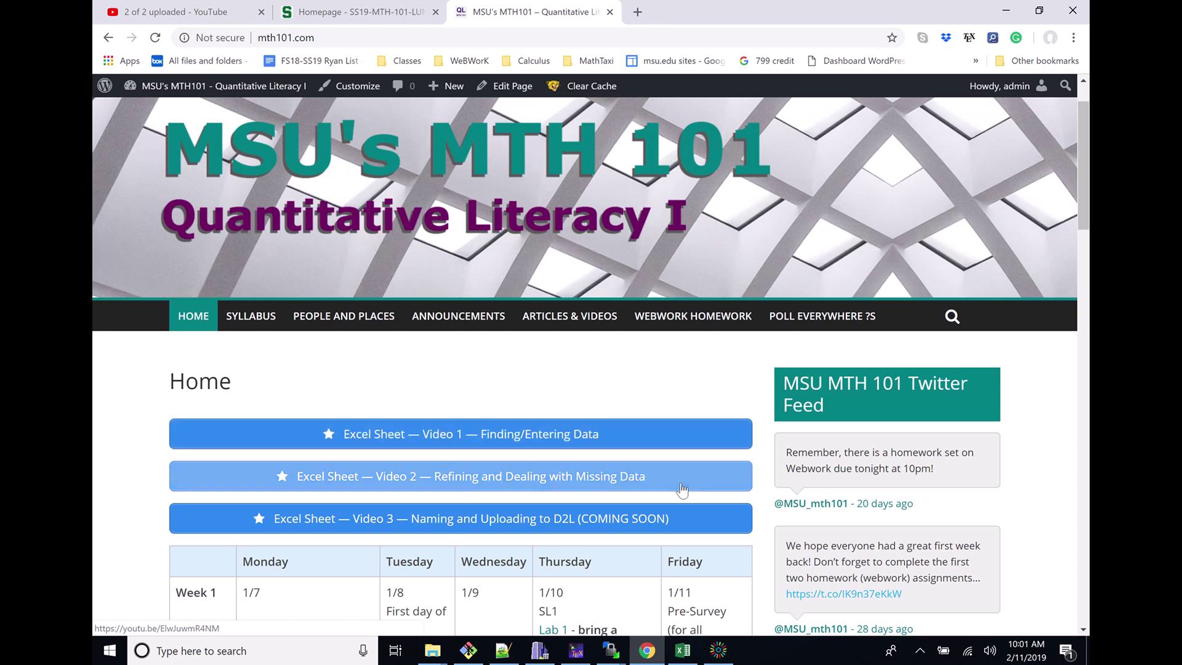
click(682, 650)
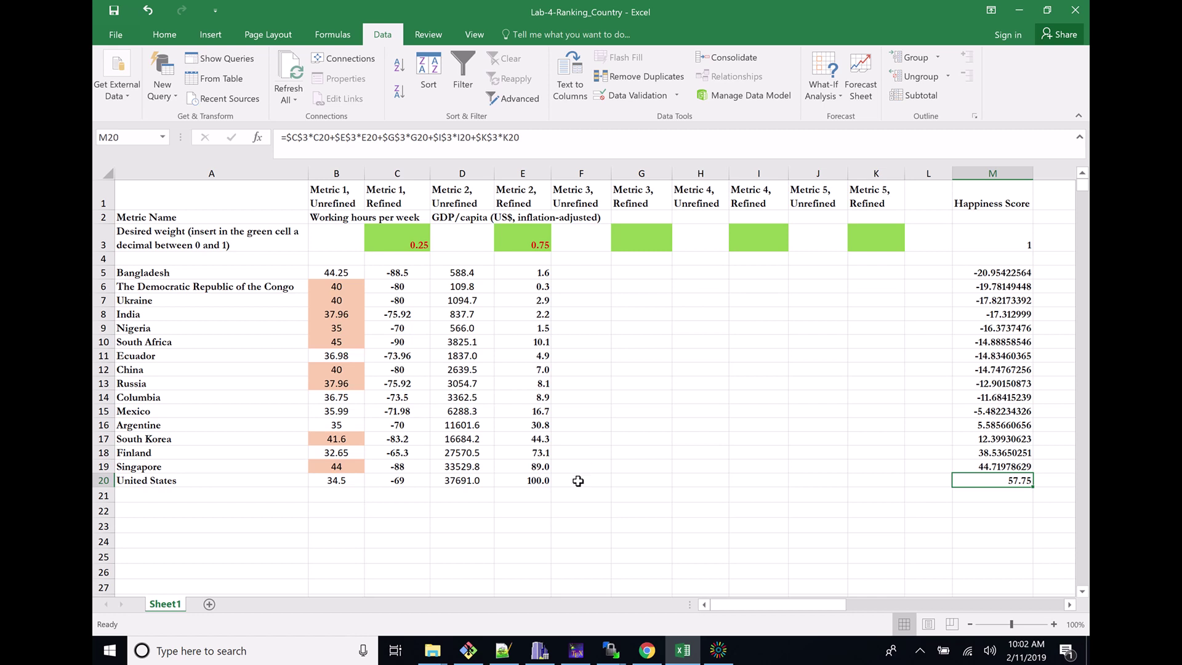
drag(580, 480, 878, 263)
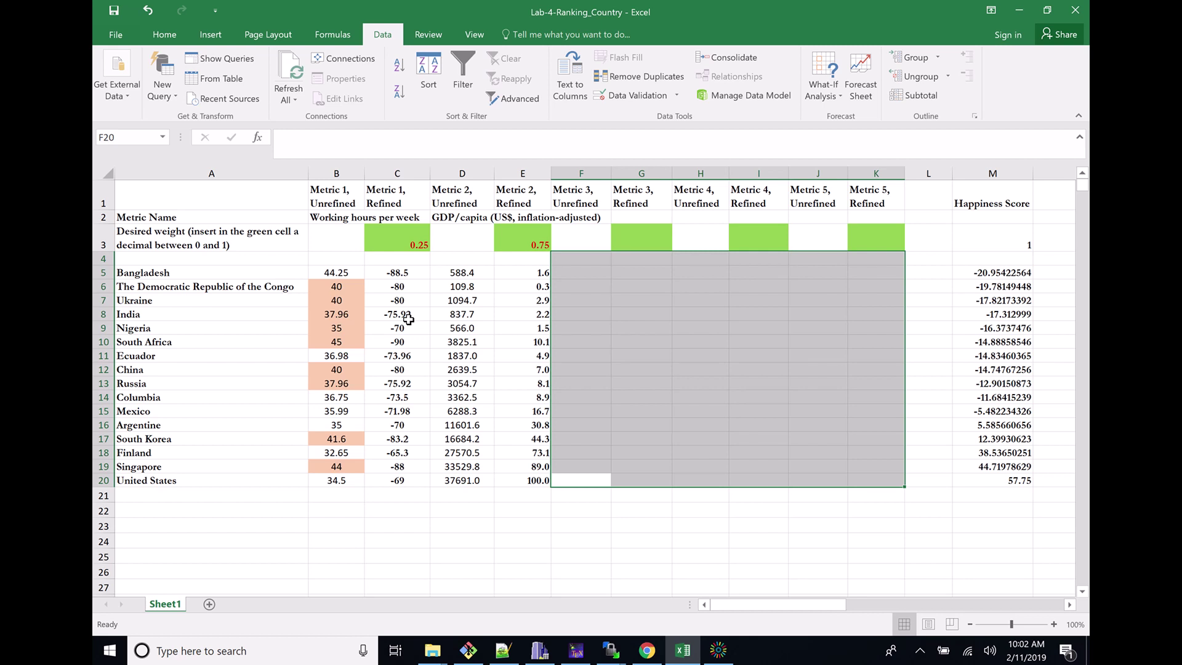
drag(389, 242, 920, 243)
click(1001, 246)
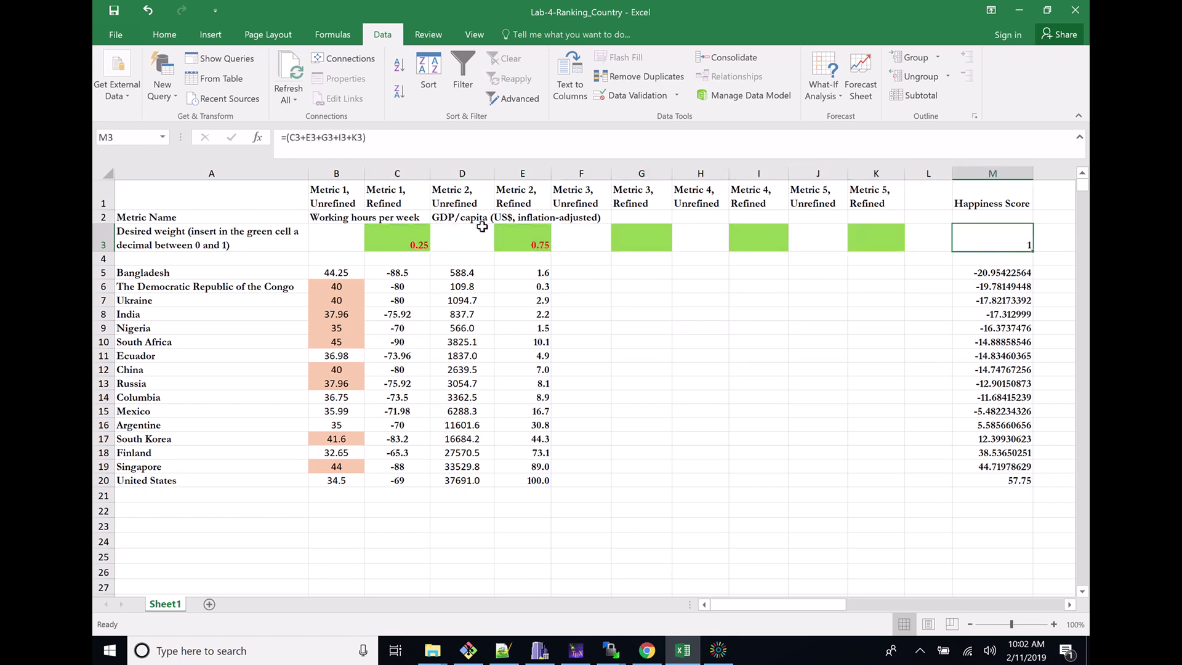
Enter test weights 0.2, 0.4, 0.1, 0.2, 0.1 into C3, E3, G3, I3, K3
click(398, 243)
text(0.2)
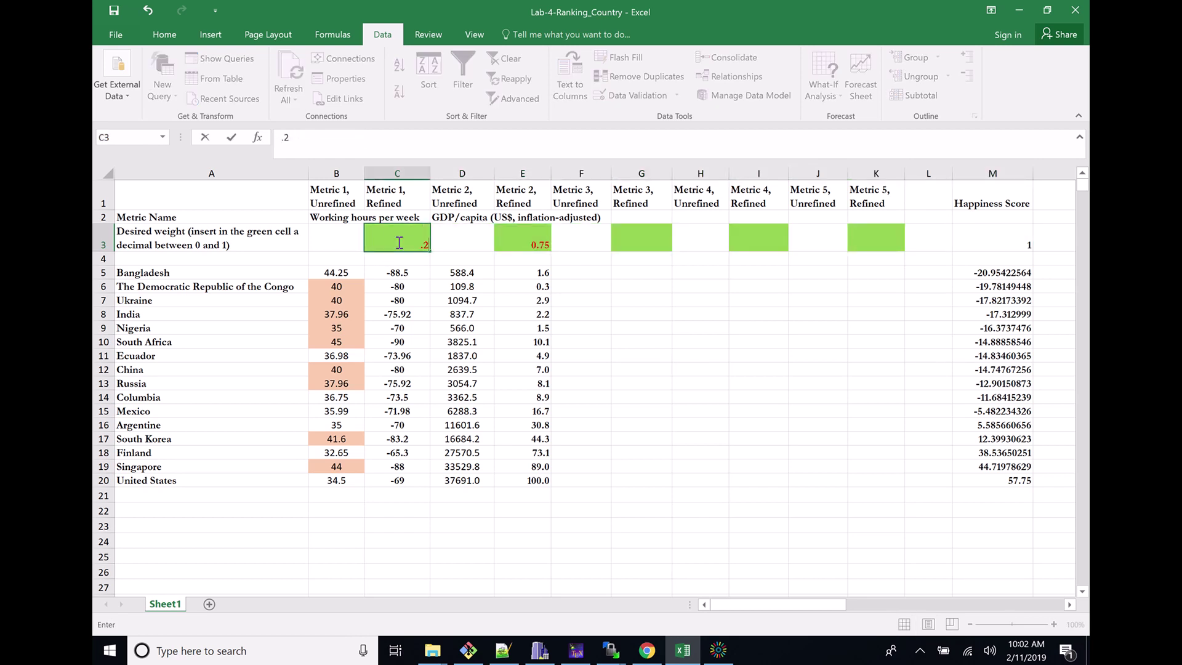
key(Tab)
key(Tab)
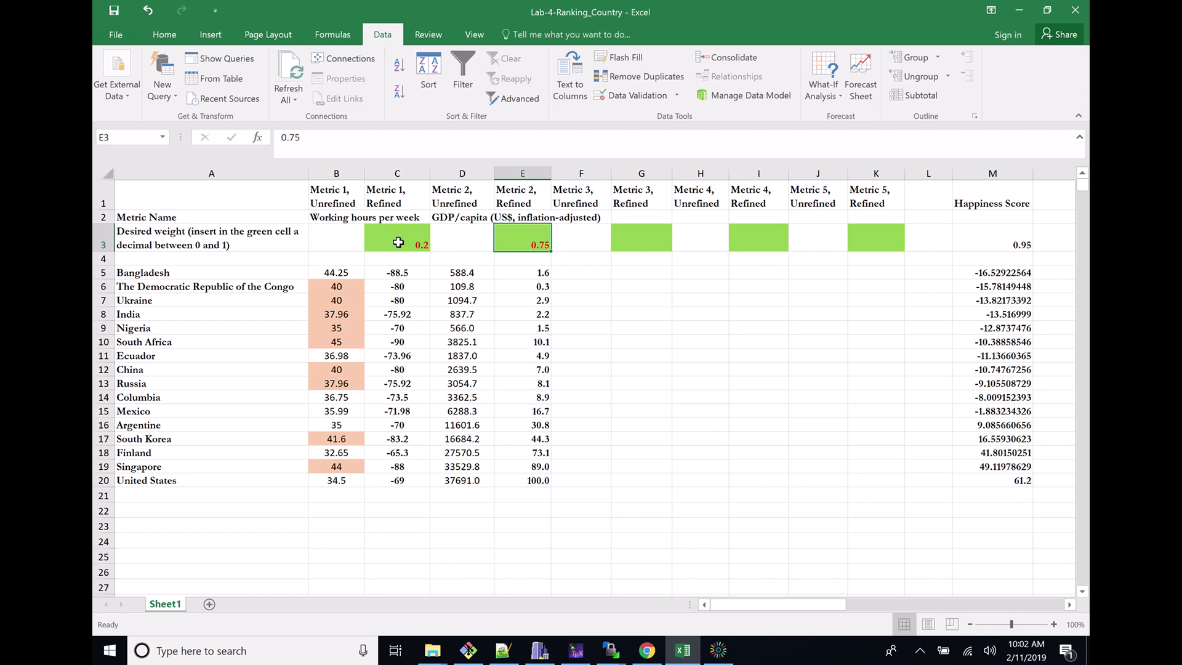
text(.4)
key(Tab)
key(Tab)
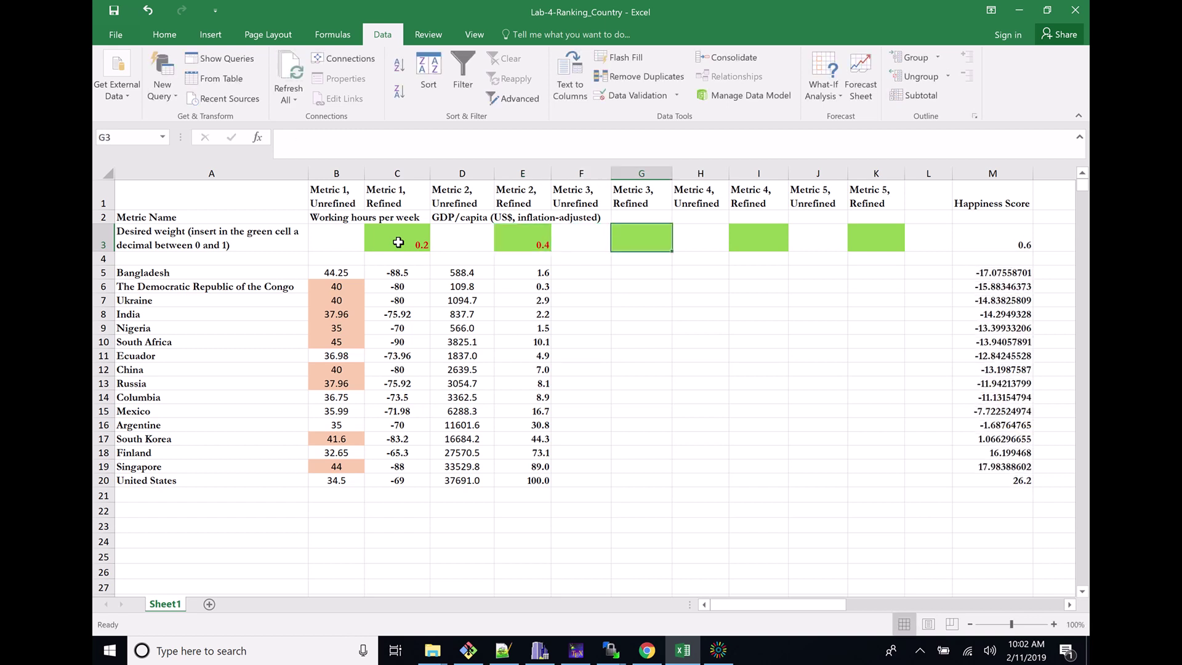
text(.1)
key(Tab)
key(Tab)
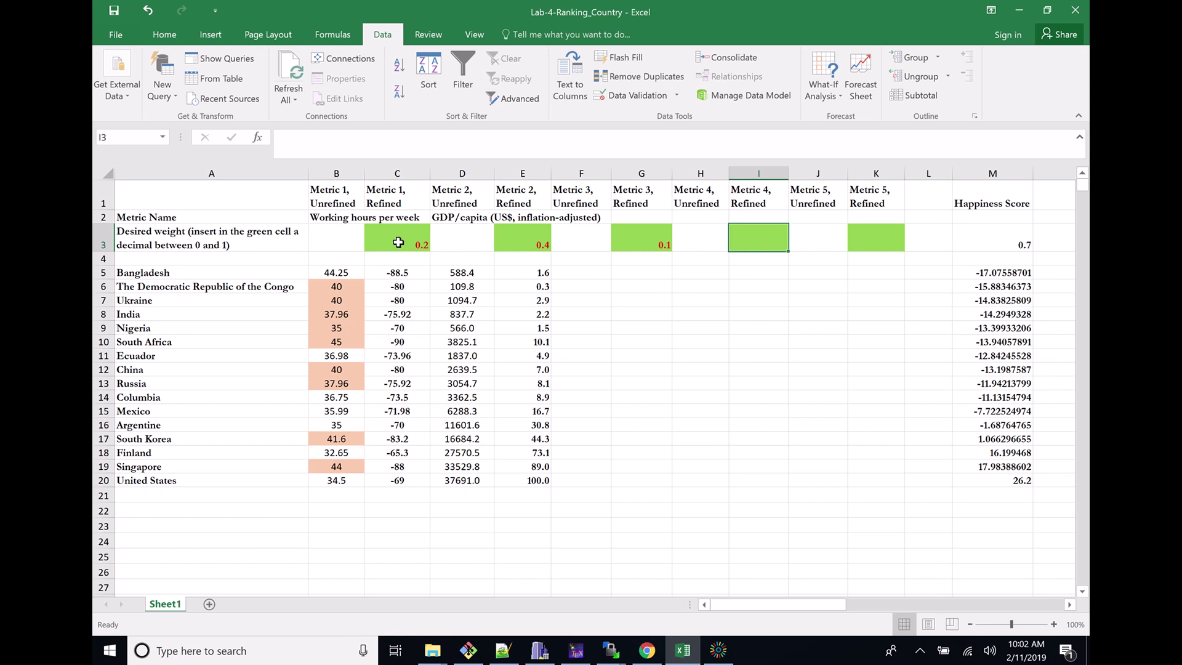
text(.2)
key(Tab)
key(Tab)
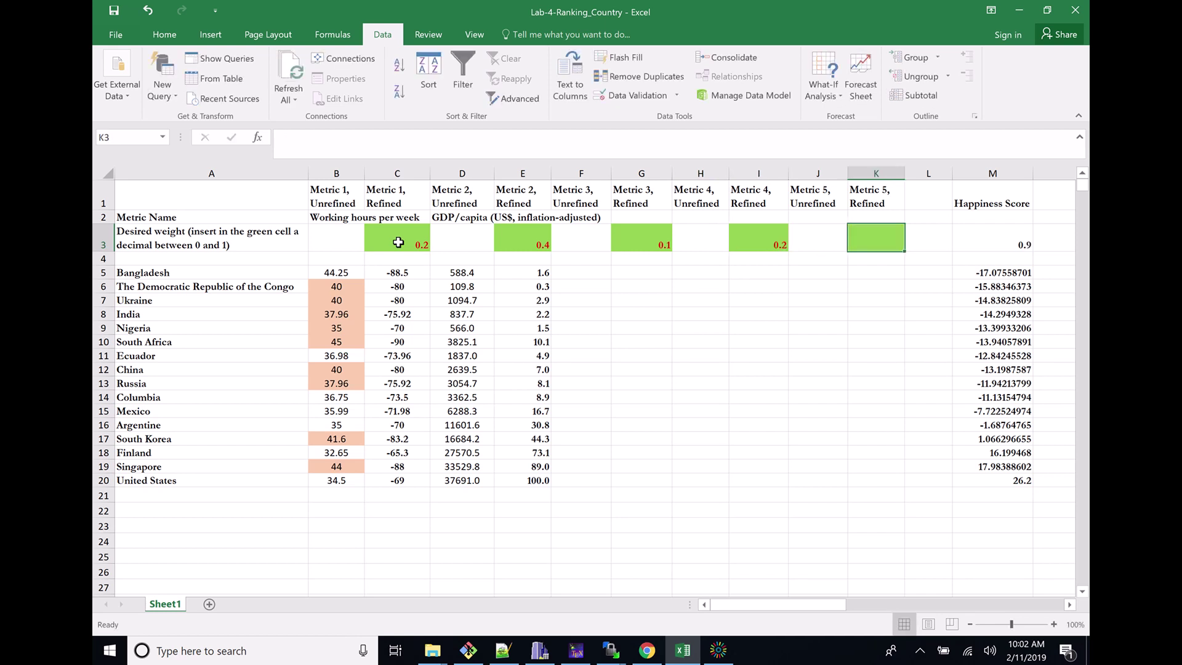
text(.1)
key(ctrl+Return)
Set C3 to 0.25 and E3 to 0.75, and clear the G3, I3, K3 weights
key(Left)
key(Left)
key(Left)
key(Left)
key(Left)
key(Left)
key(Left)
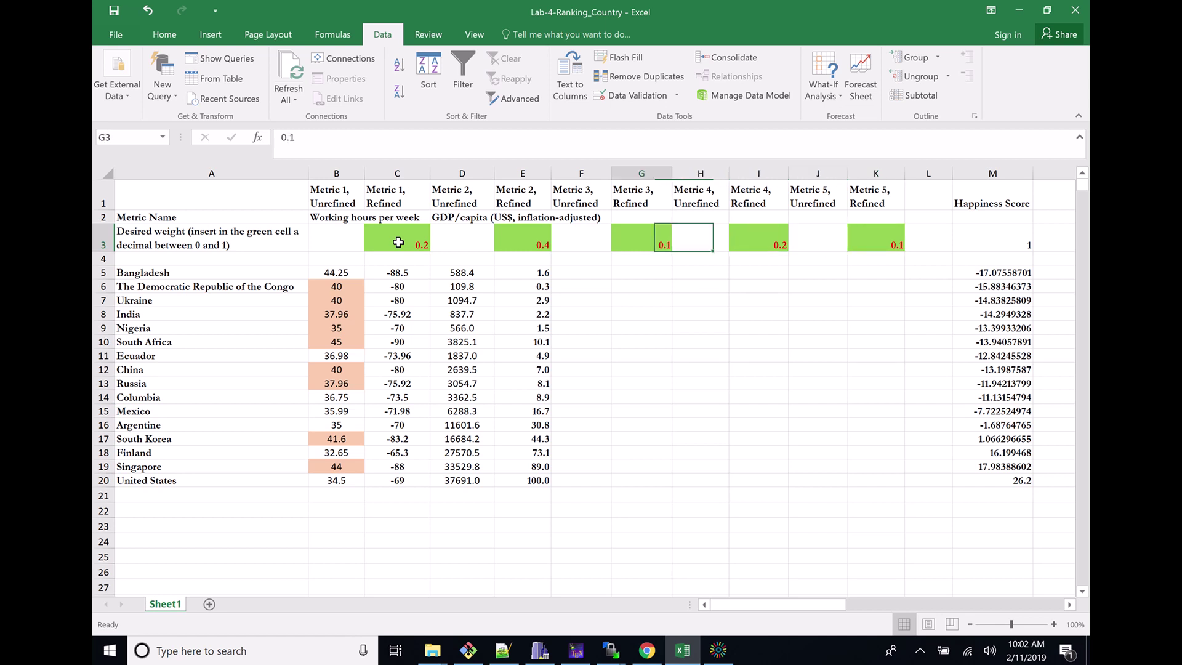
key(Left)
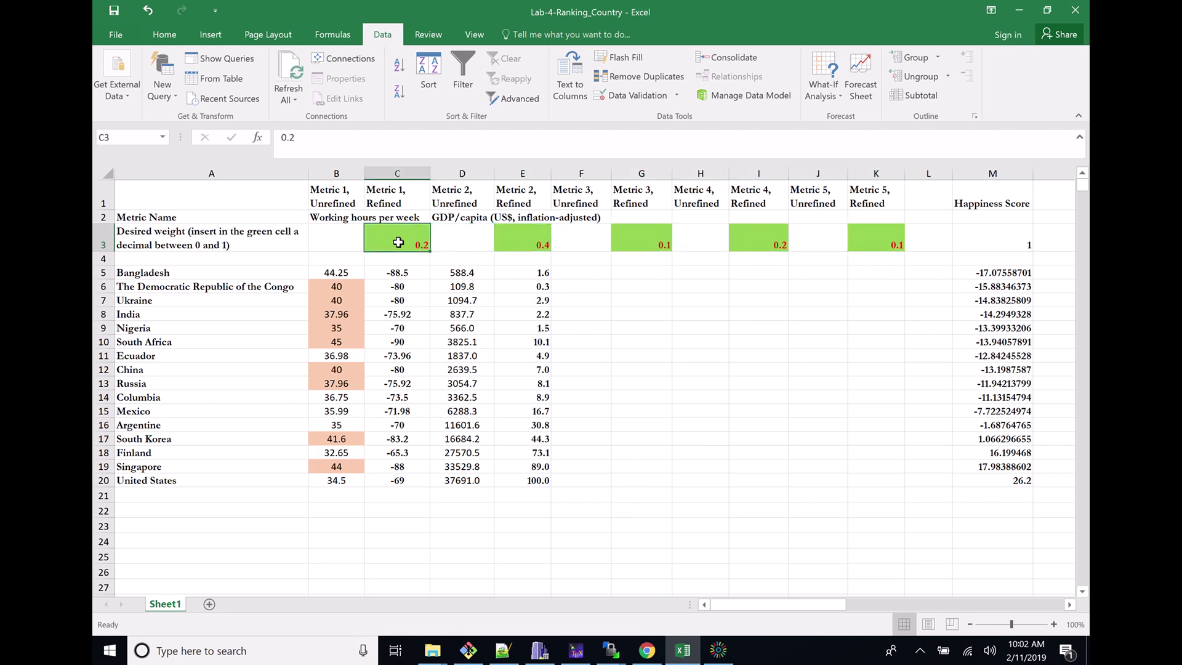
text(0.25)
key(Right)
key(Right)
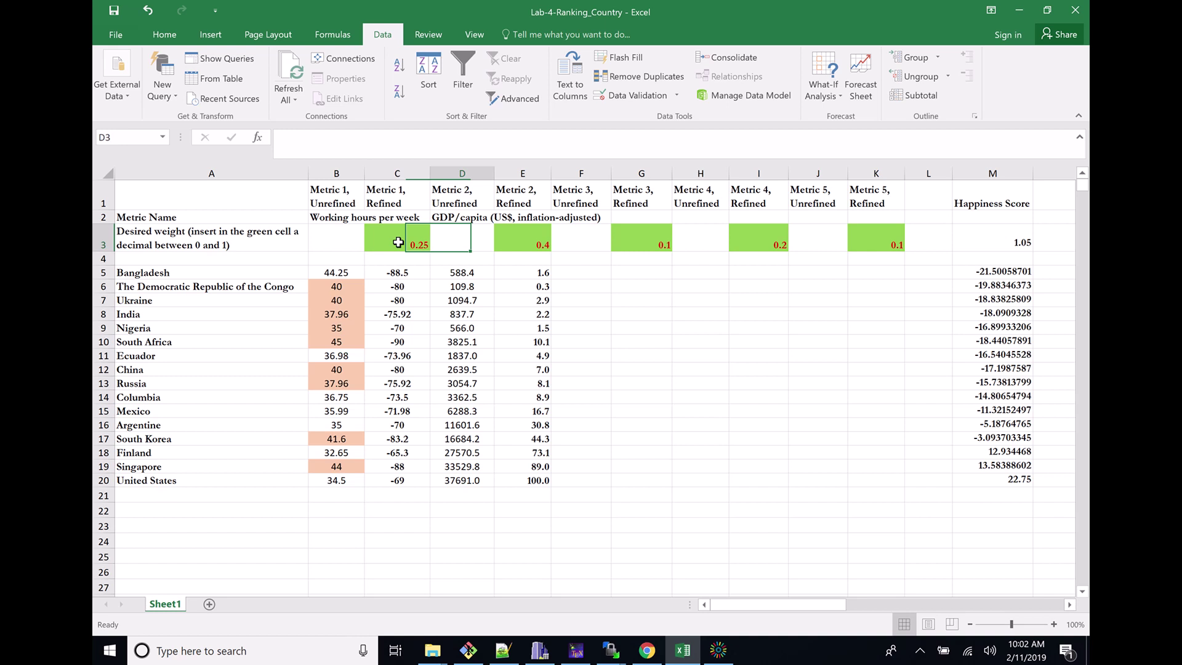
text(0.75)
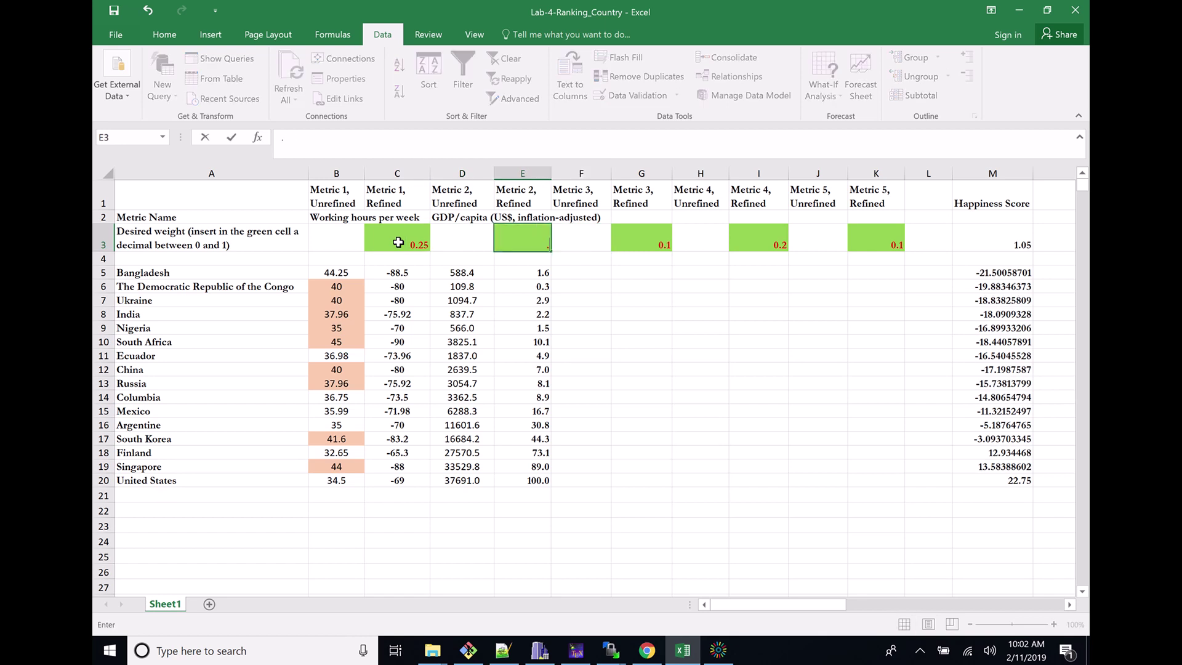
key(Right)
key(Right)
key(Delete)
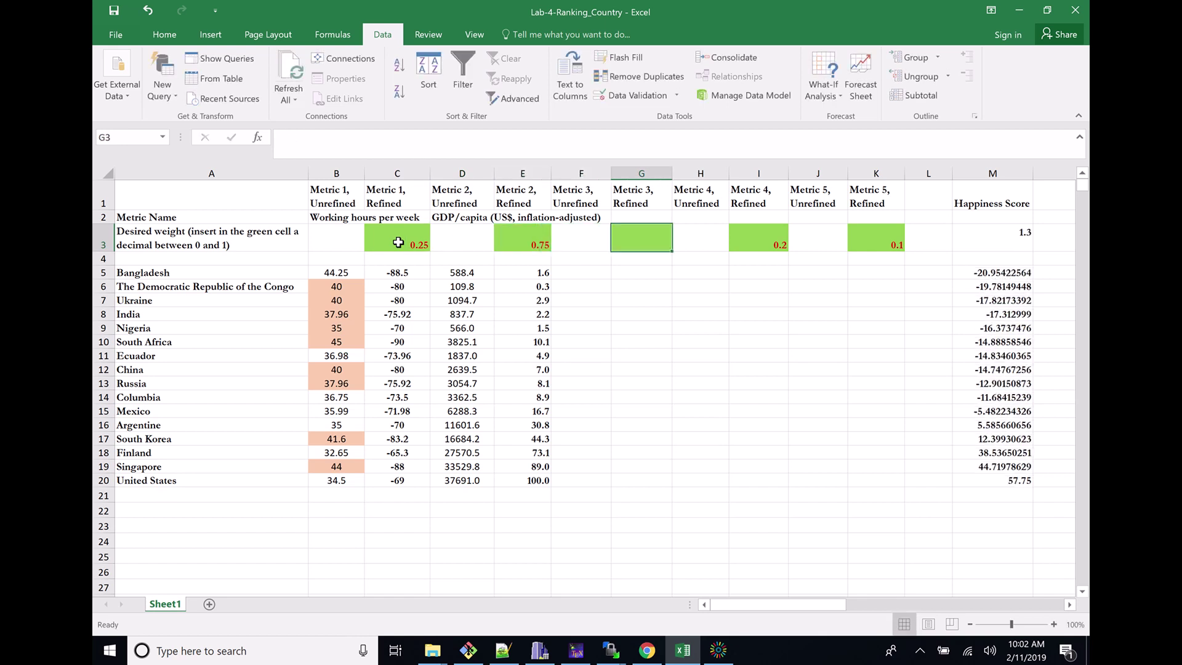
key(Right)
key(Right)
key(Delete)
key(Right)
key(Right)
key(Delete)
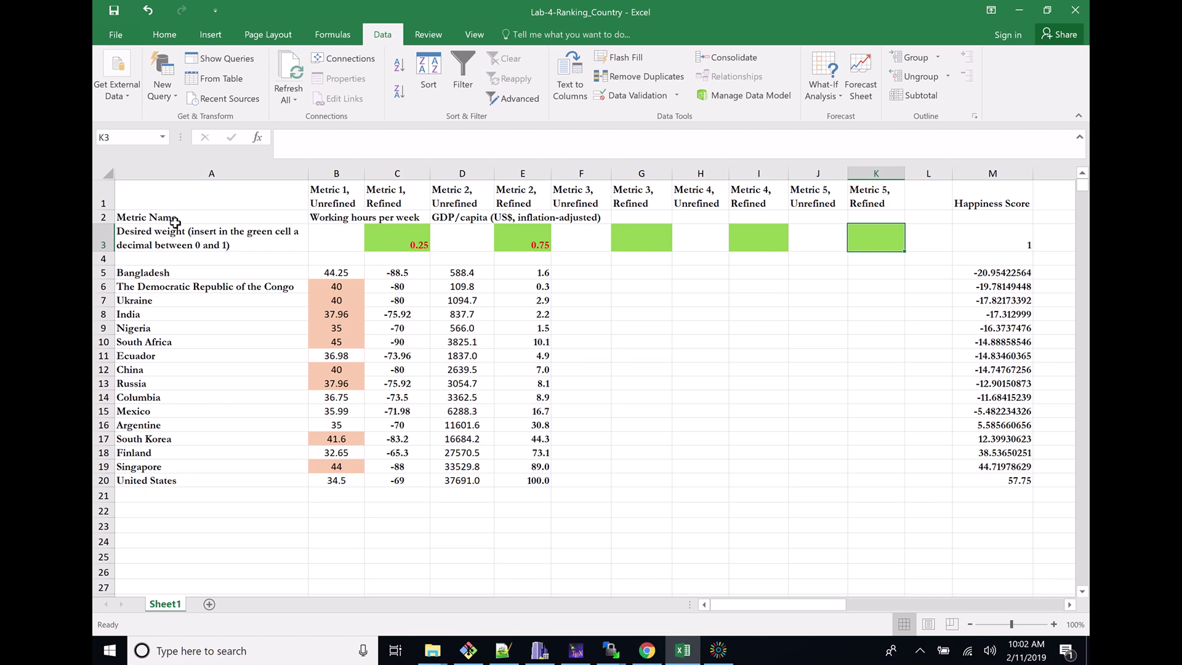
From the course site's Week 4 schedule, open the Writing Project Rubric PDF in a new tab
click(645, 651)
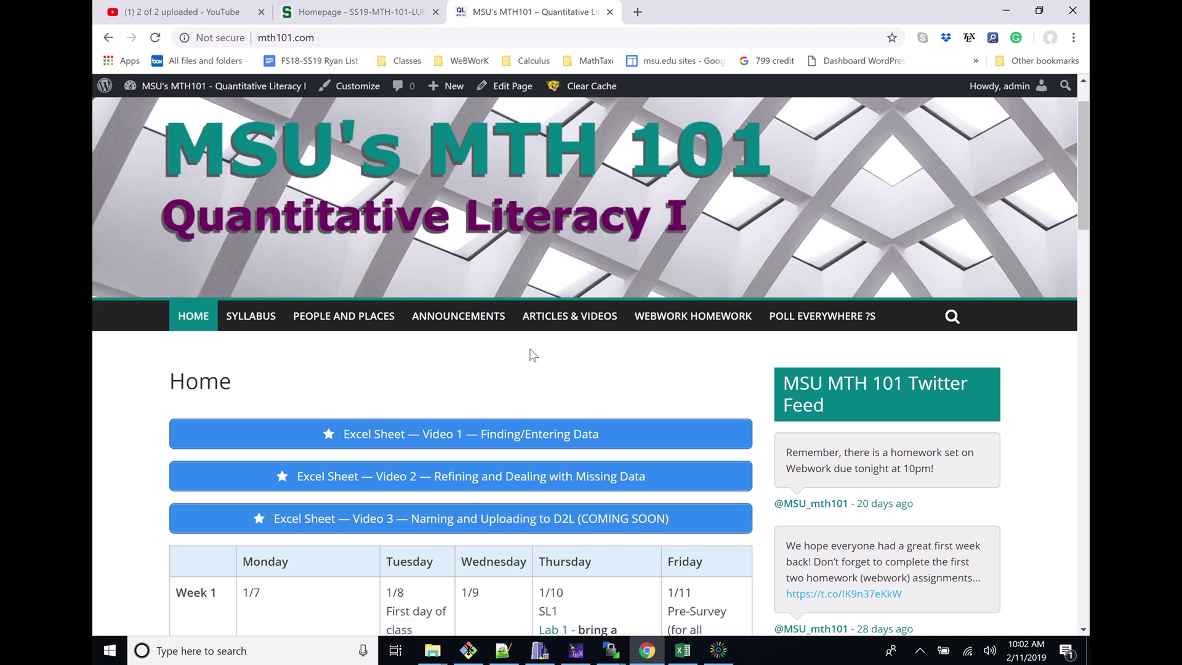
scroll(530, 349, down, 8)
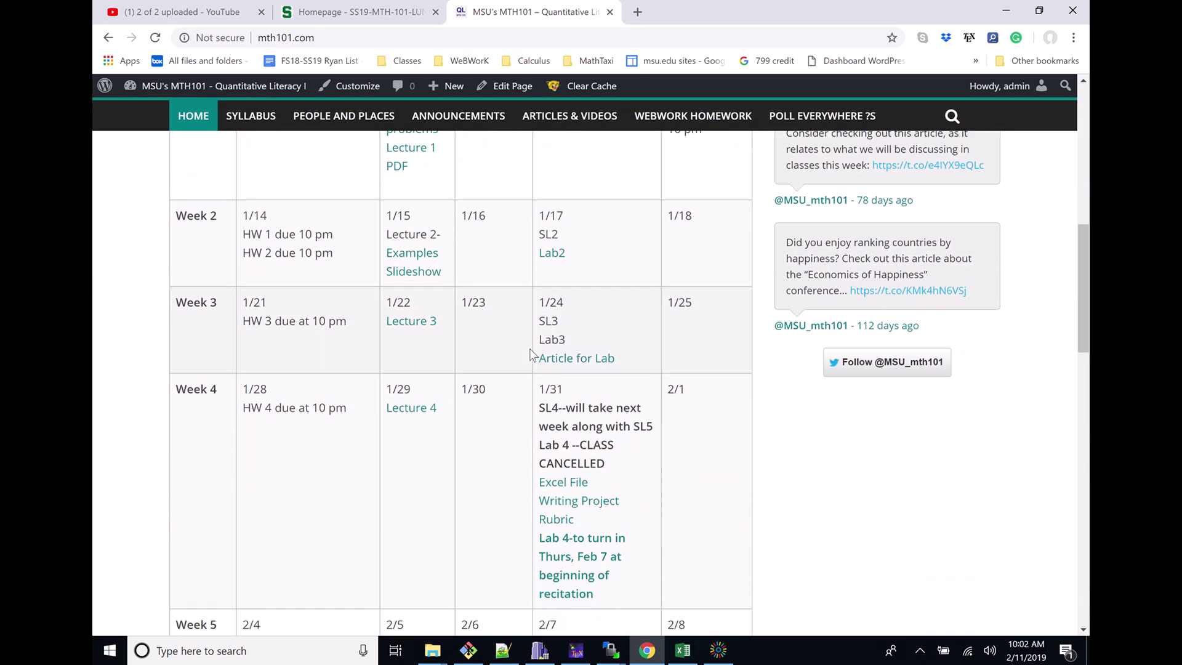
scroll(547, 394, down, 1)
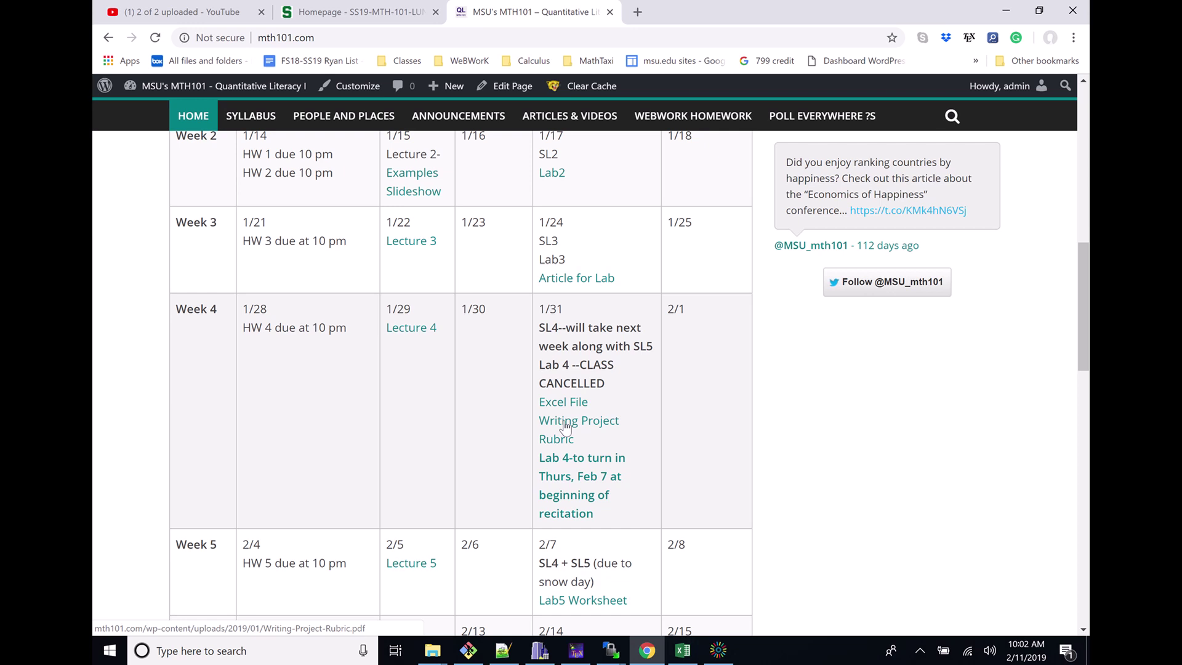
right_click(565, 424)
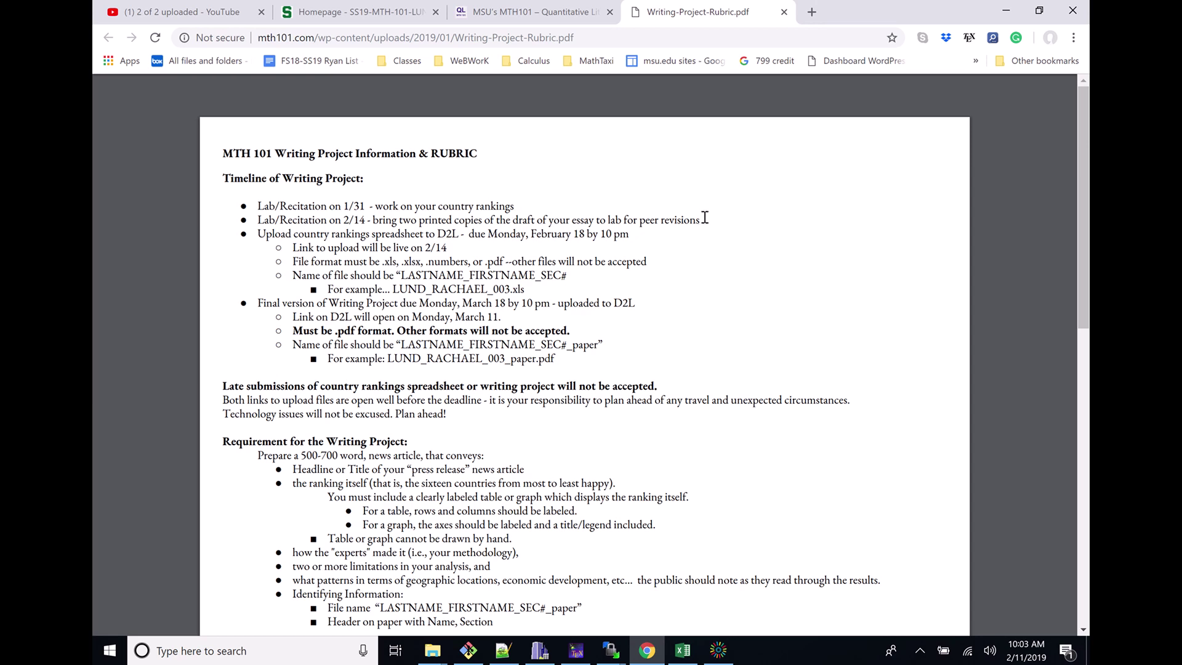
Highlight the rubric's timeline, spreadsheet upload instructions and Monday, February 18 by 10 pm deadline
drag(704, 217, 298, 222)
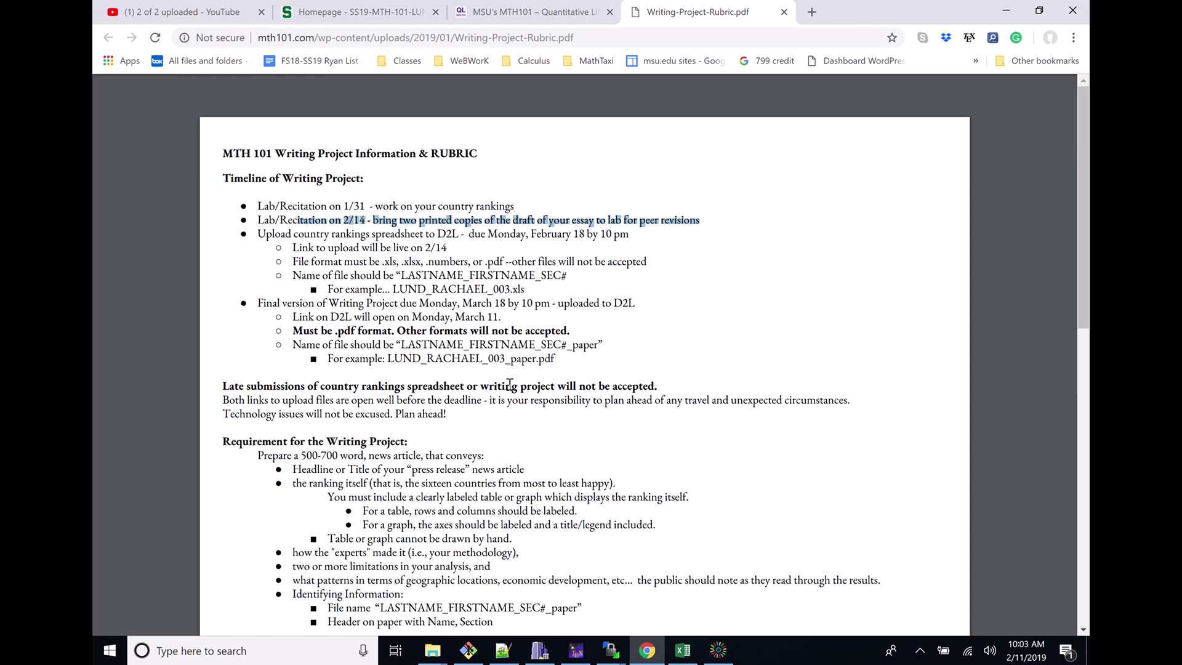
drag(559, 360, 456, 307)
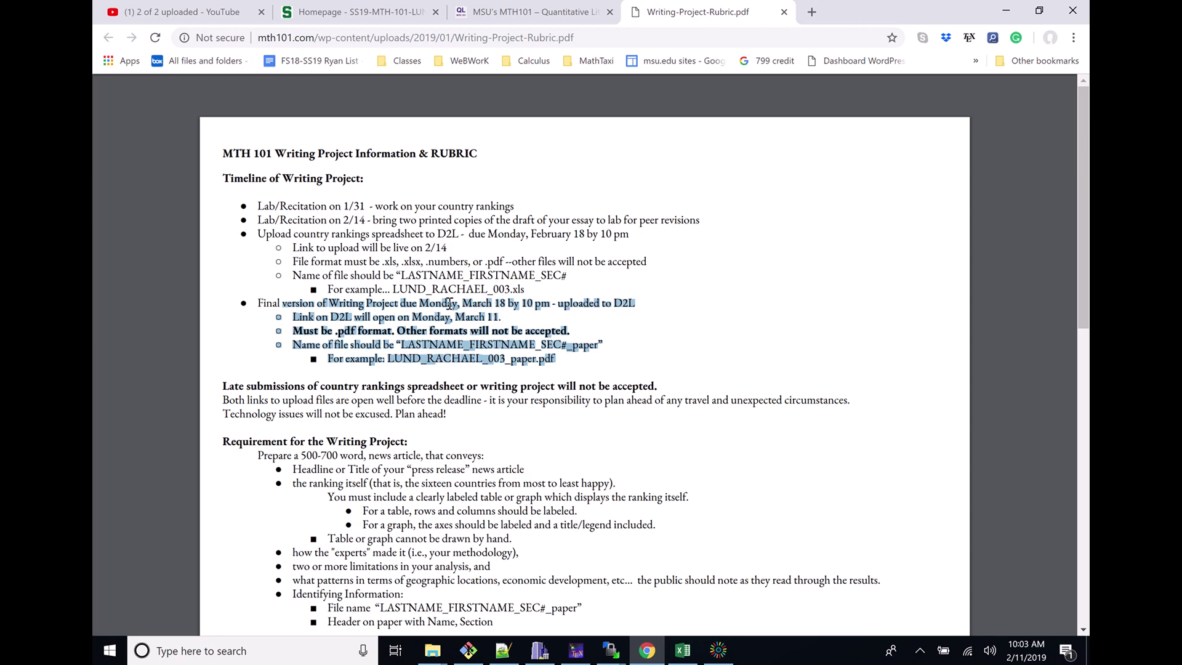
click(468, 293)
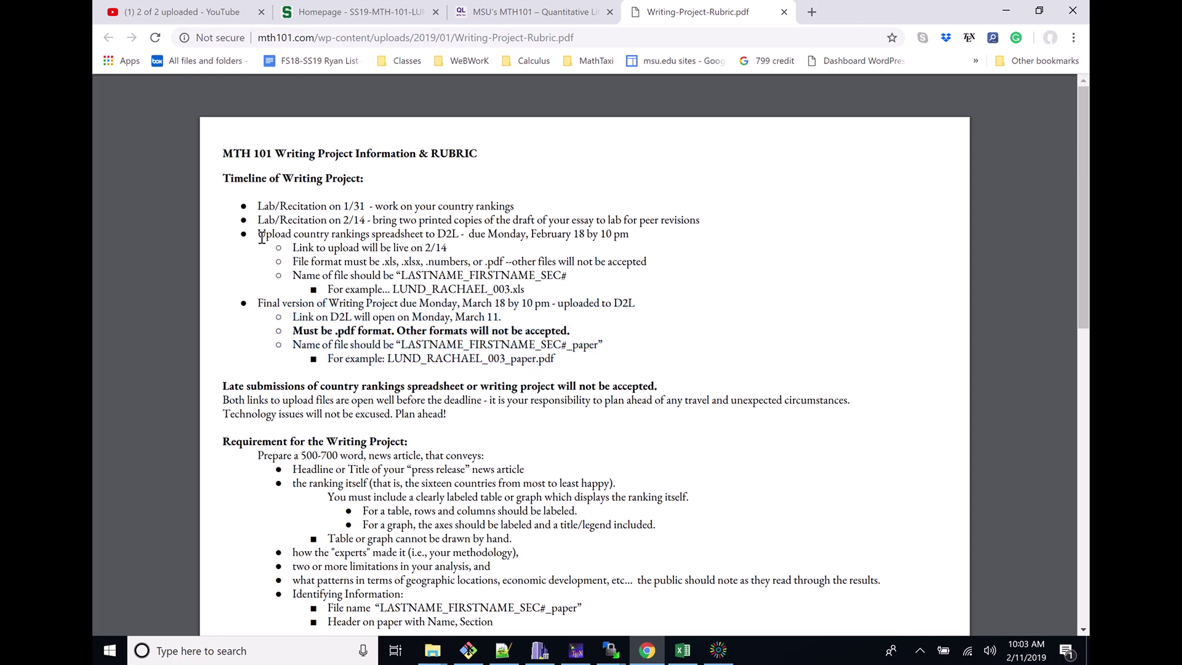
drag(259, 237, 418, 248)
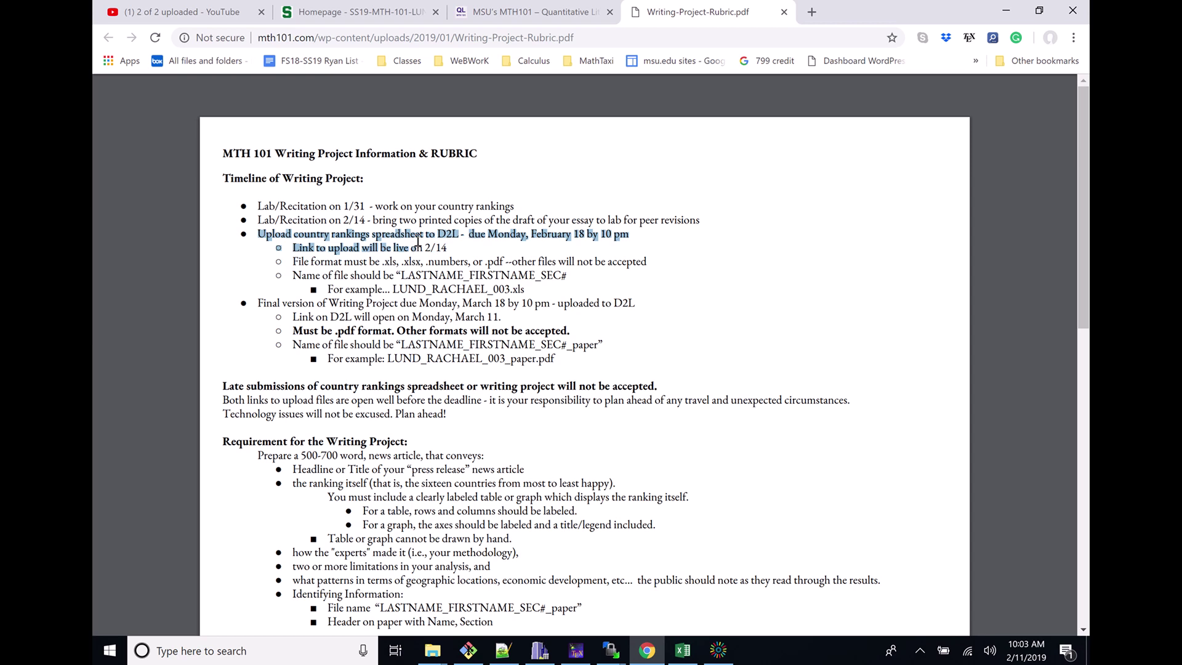
click(420, 246)
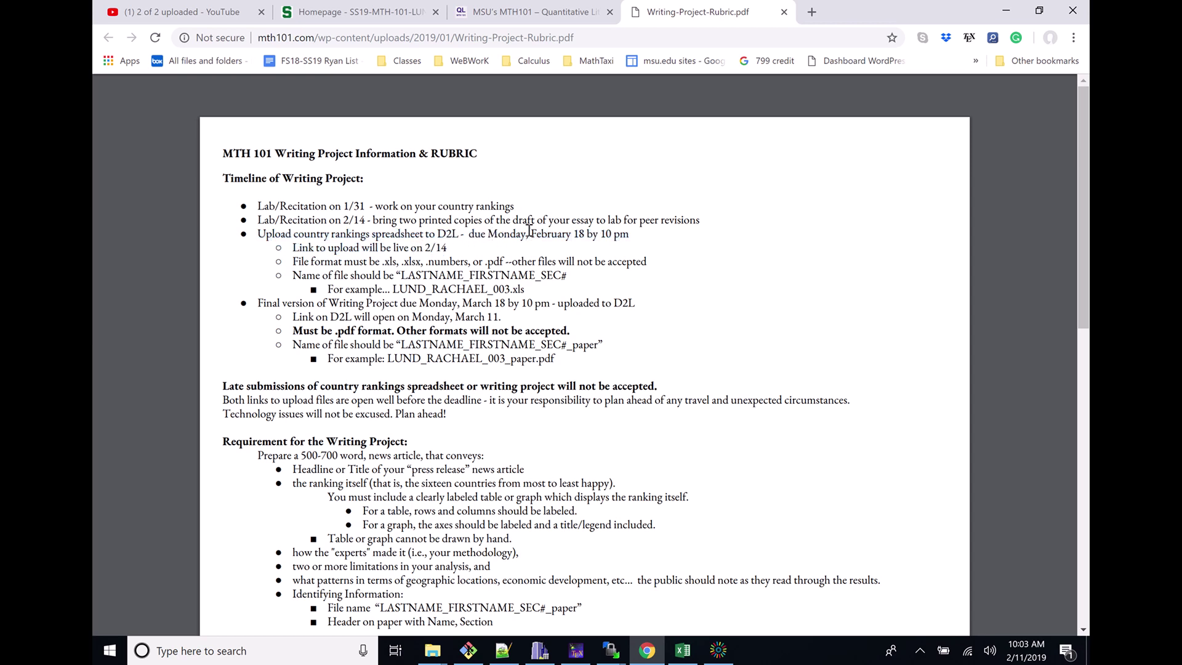
drag(488, 235, 629, 233)
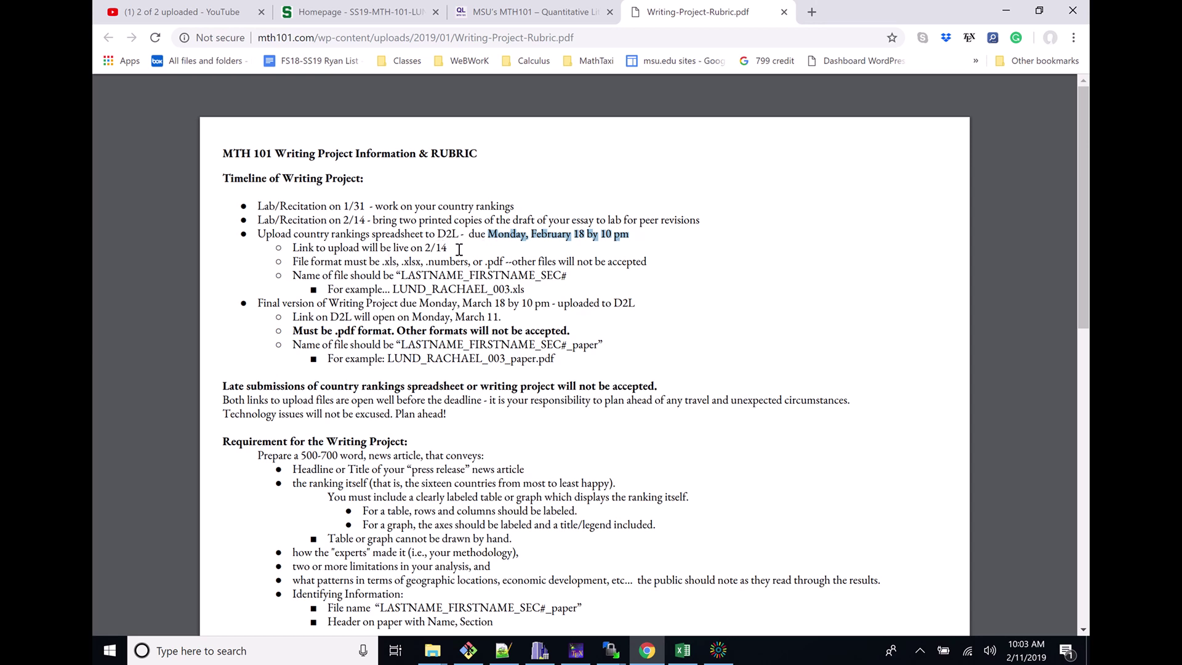
click(396, 262)
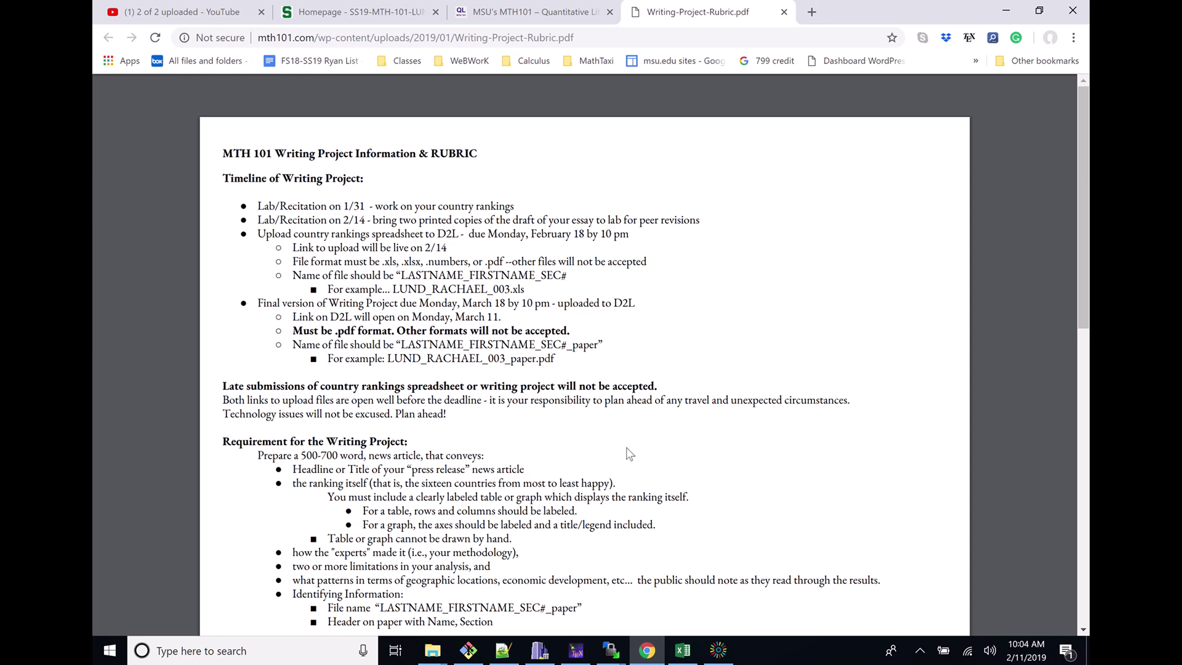
Save As Excel Workbook in Downloads, named in the student's LASTNAME_FIRSTNAME_012 format
click(682, 651)
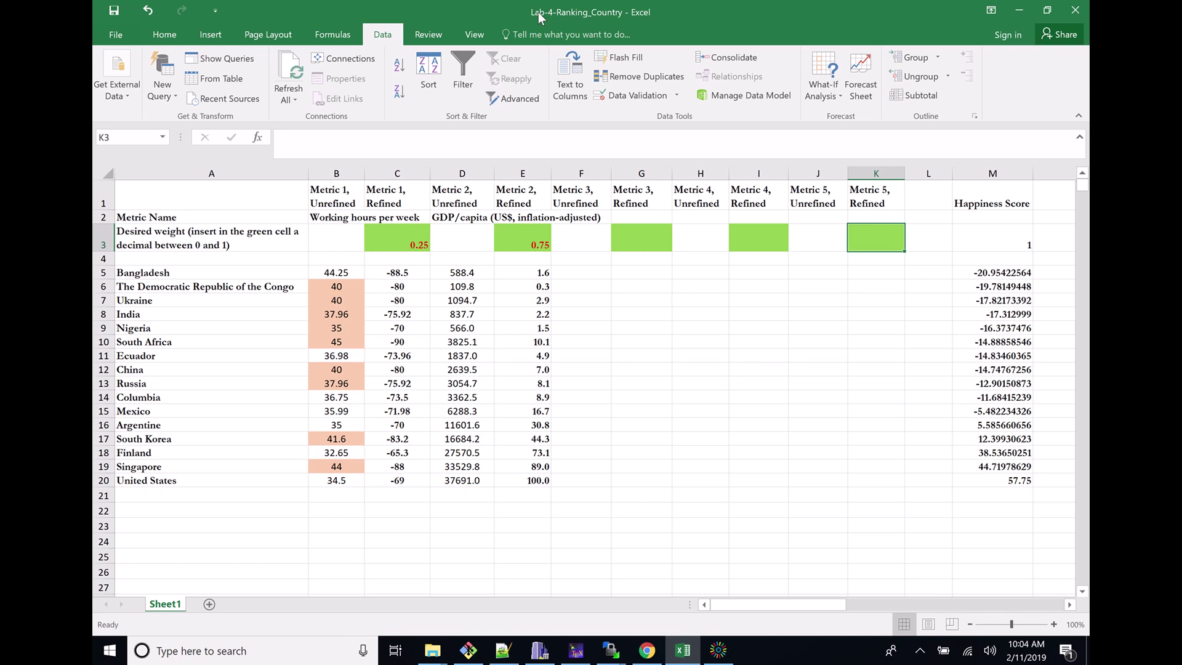
click(114, 39)
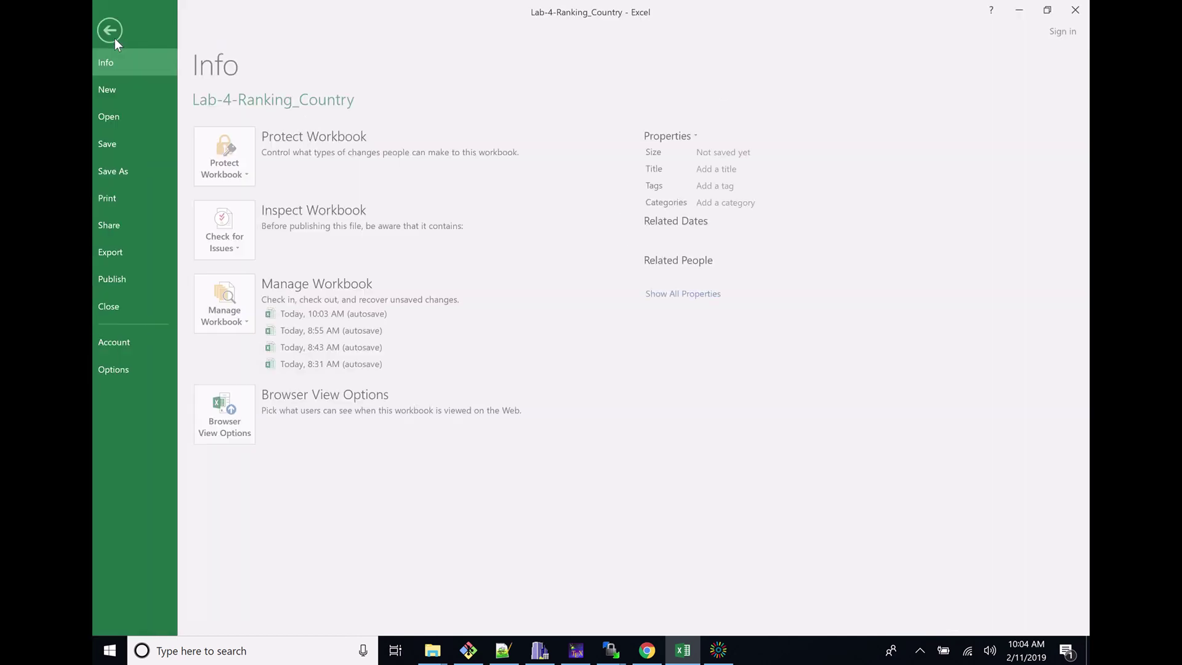
click(128, 164)
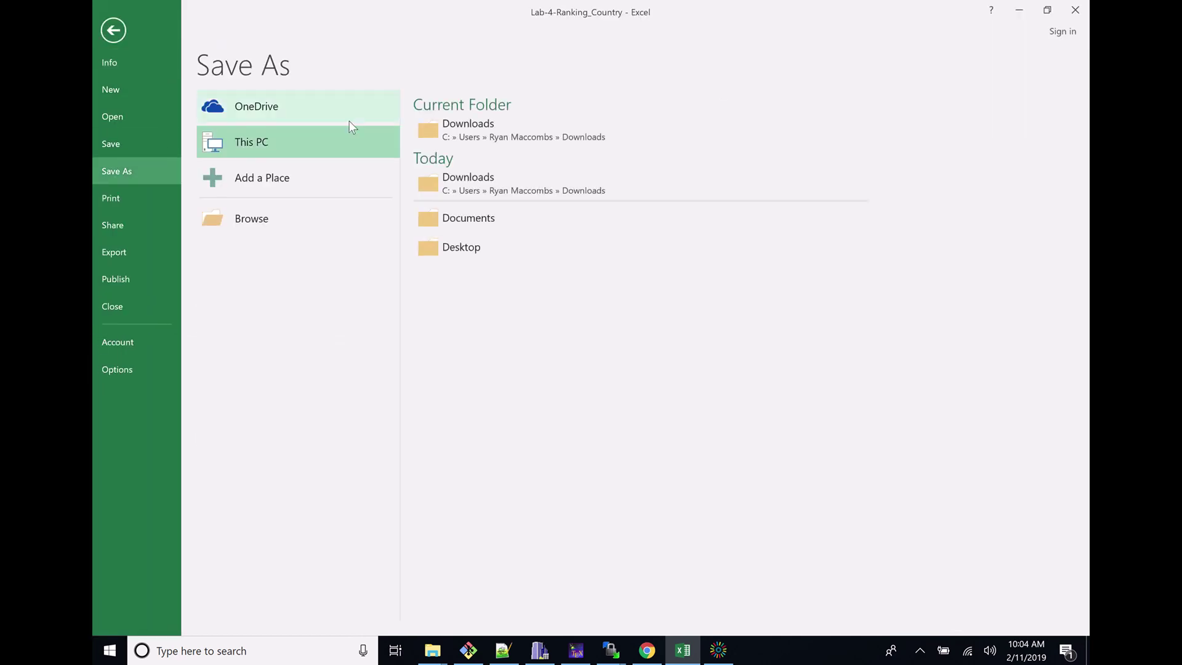
click(478, 134)
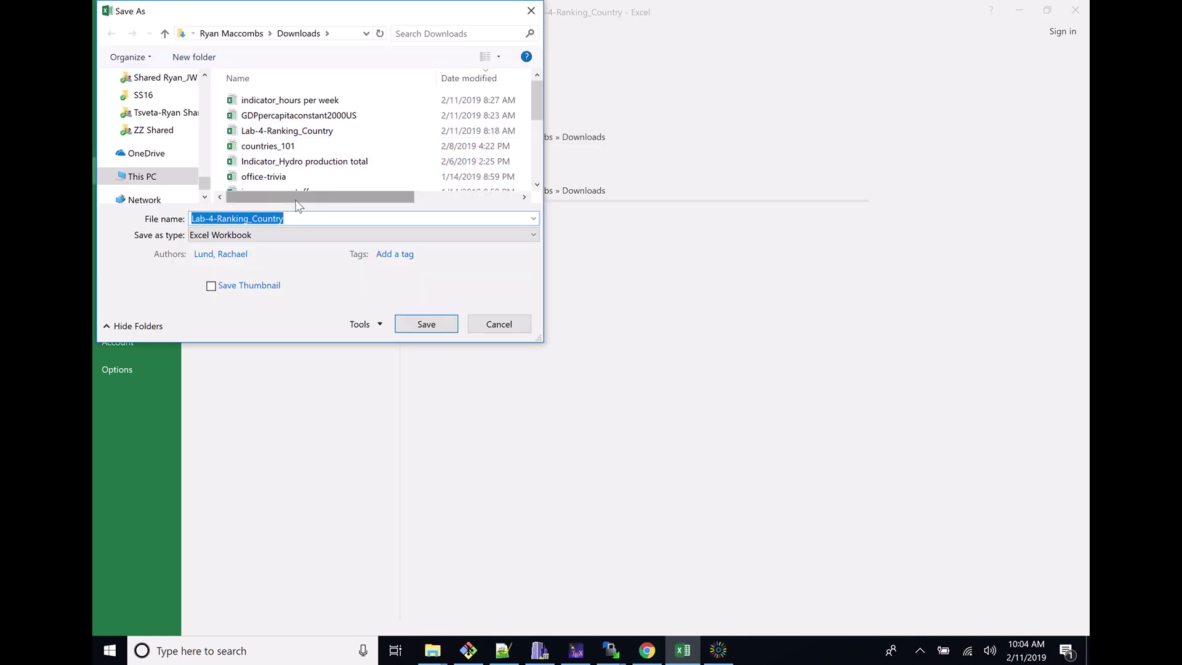
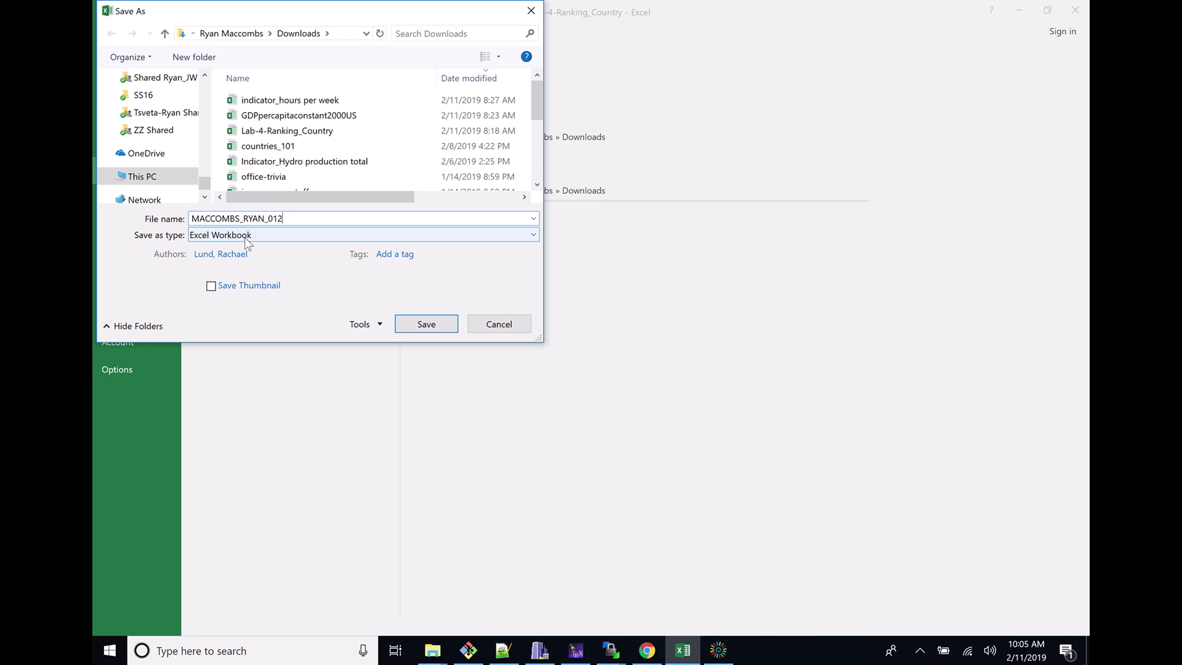
click(434, 327)
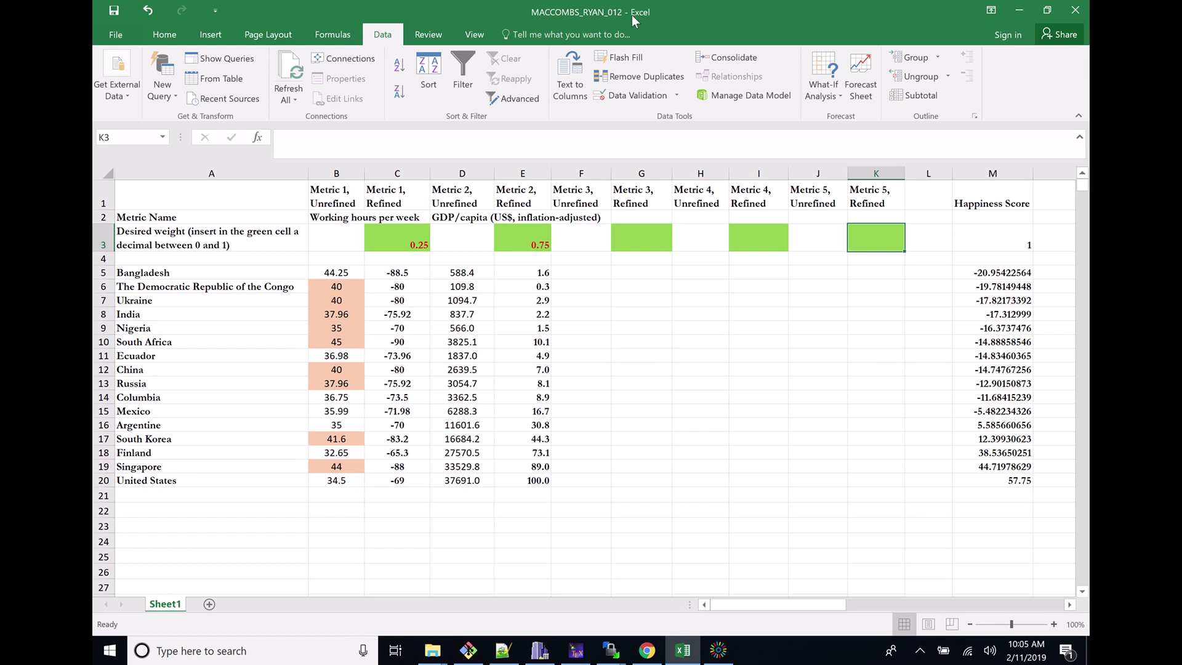
Scroll through Writing-Project-Rubric.pdf to recheck the file-naming and upload rules
click(647, 653)
scroll(561, 494, down, 2)
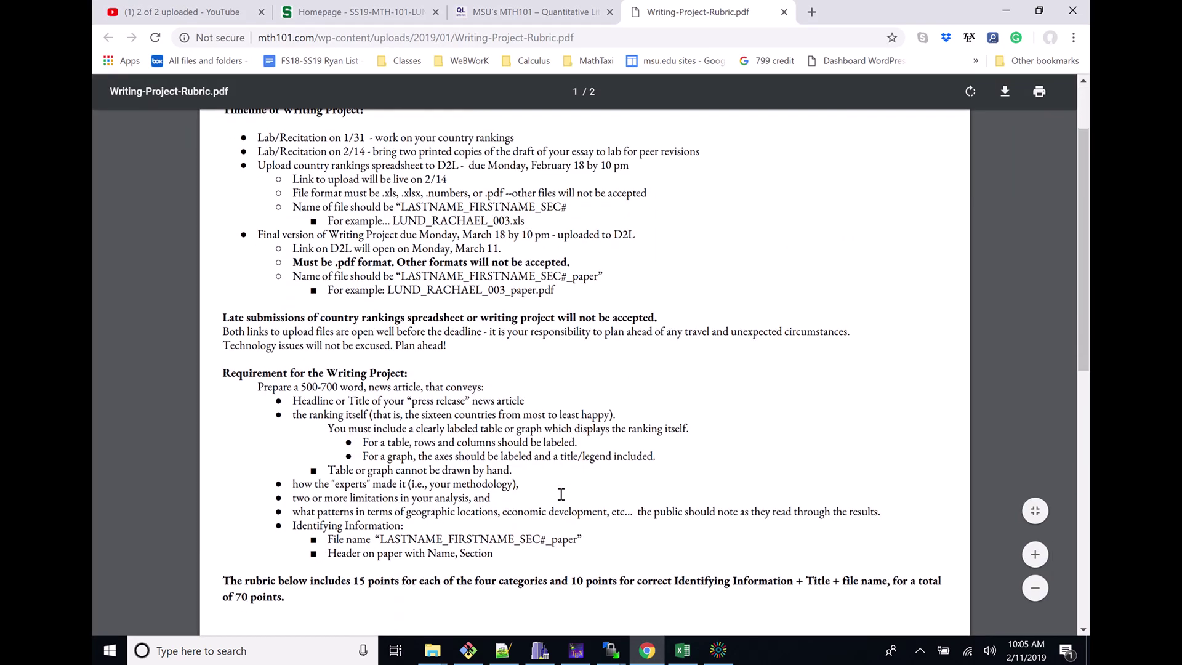
scroll(561, 494, down, 5)
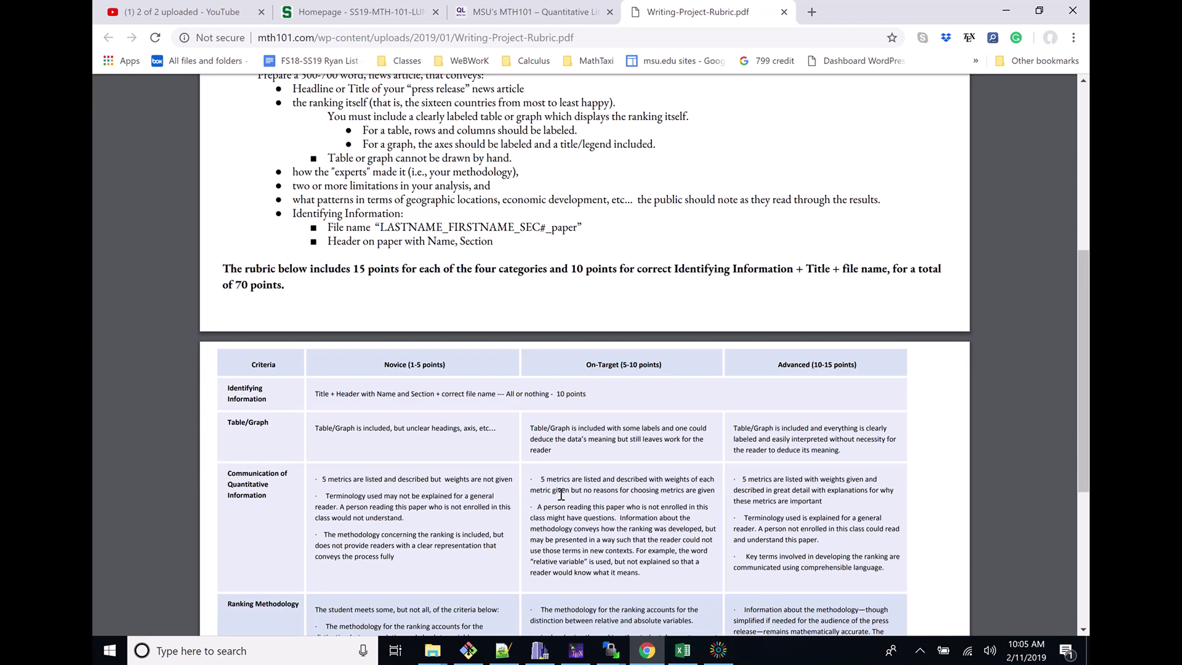
scroll(561, 494, down, 2)
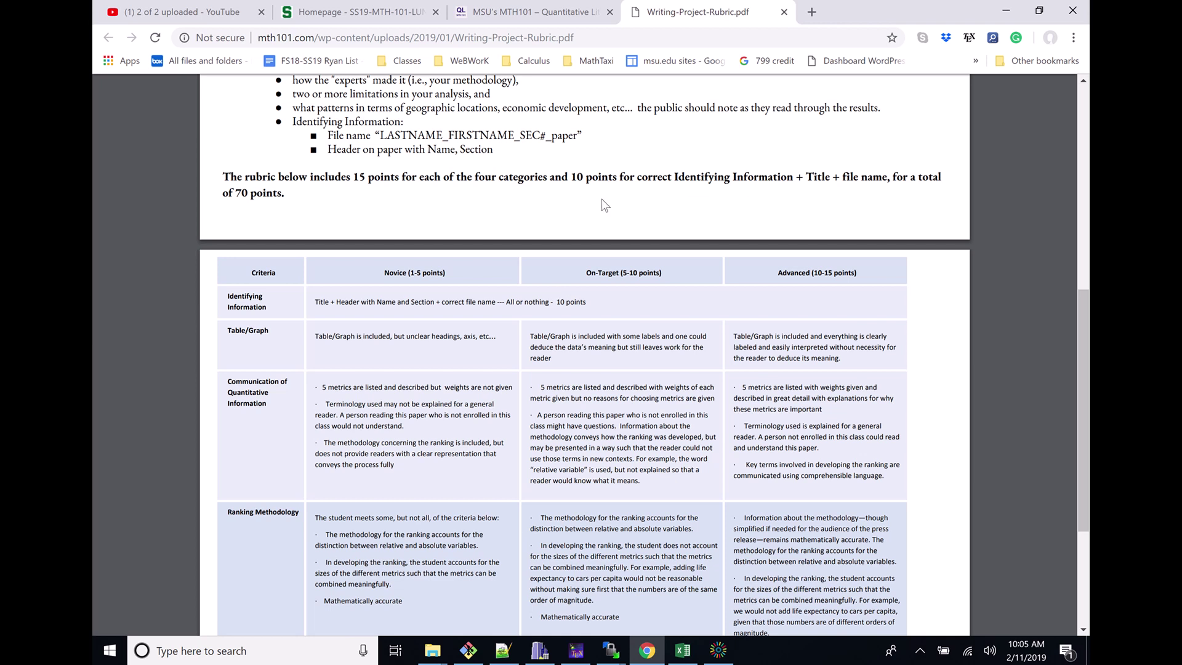
scroll(595, 287, up, 2)
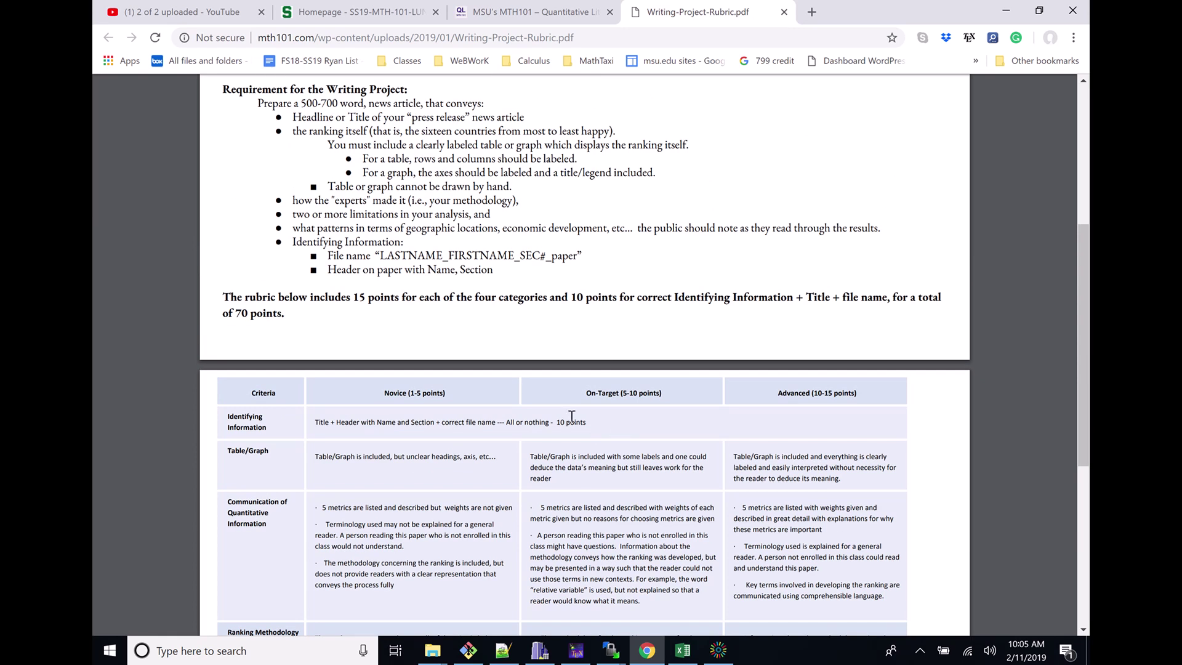
scroll(572, 417, up, 2)
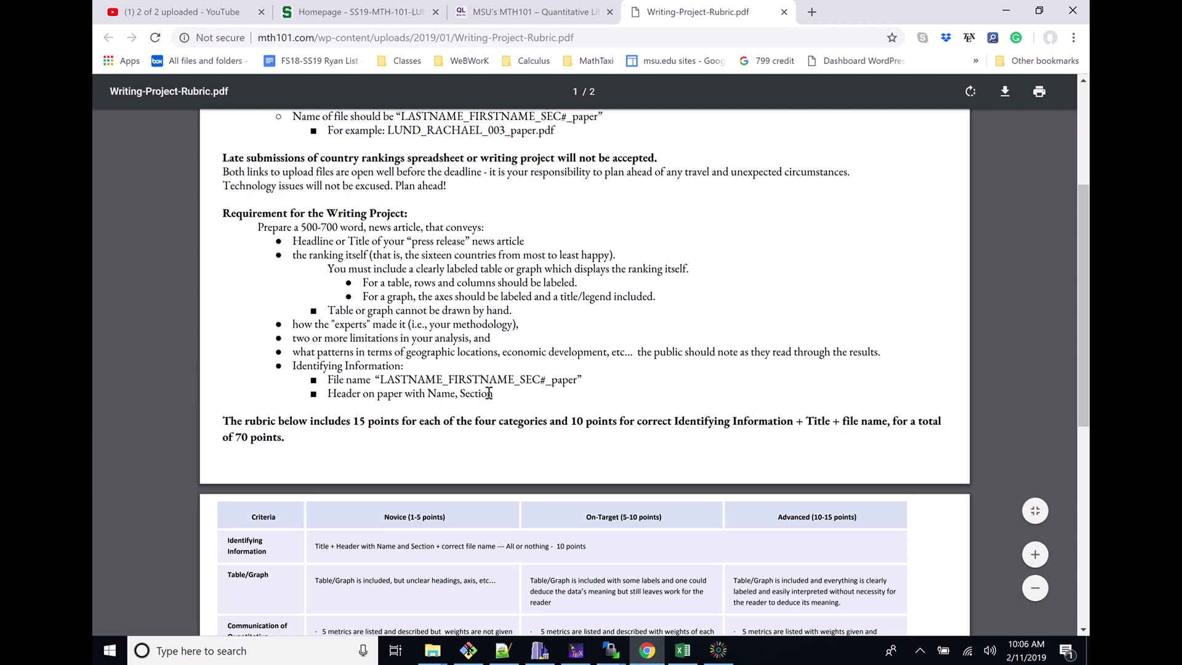
scroll(486, 389, up, 1)
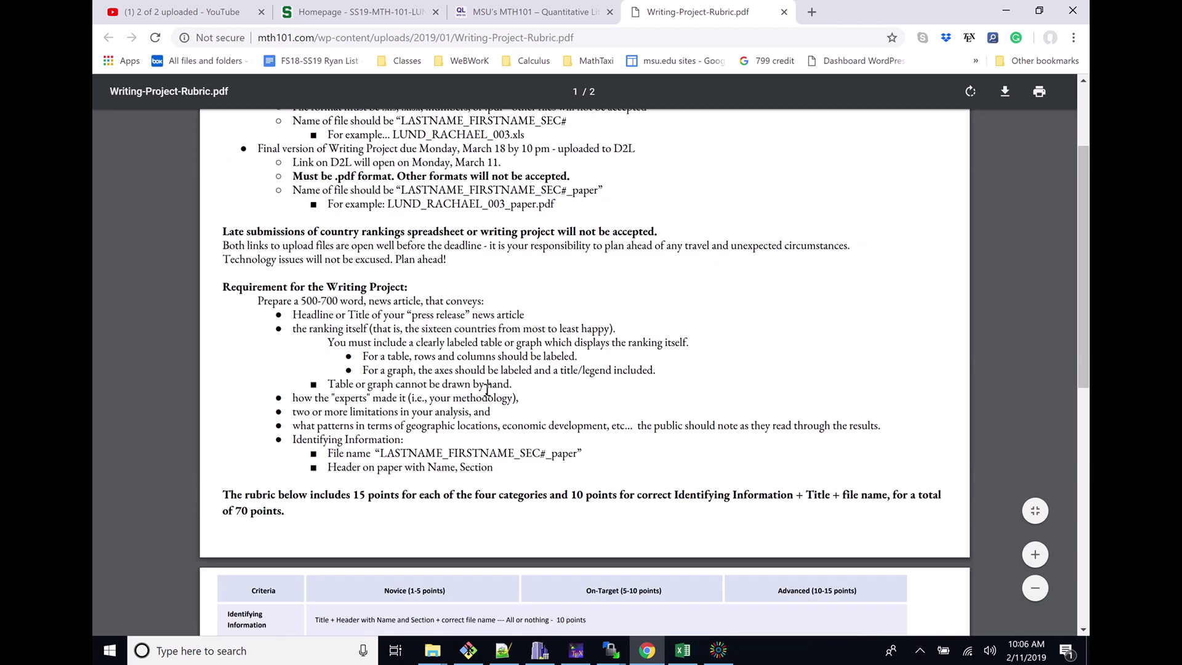
scroll(478, 278, up, 3)
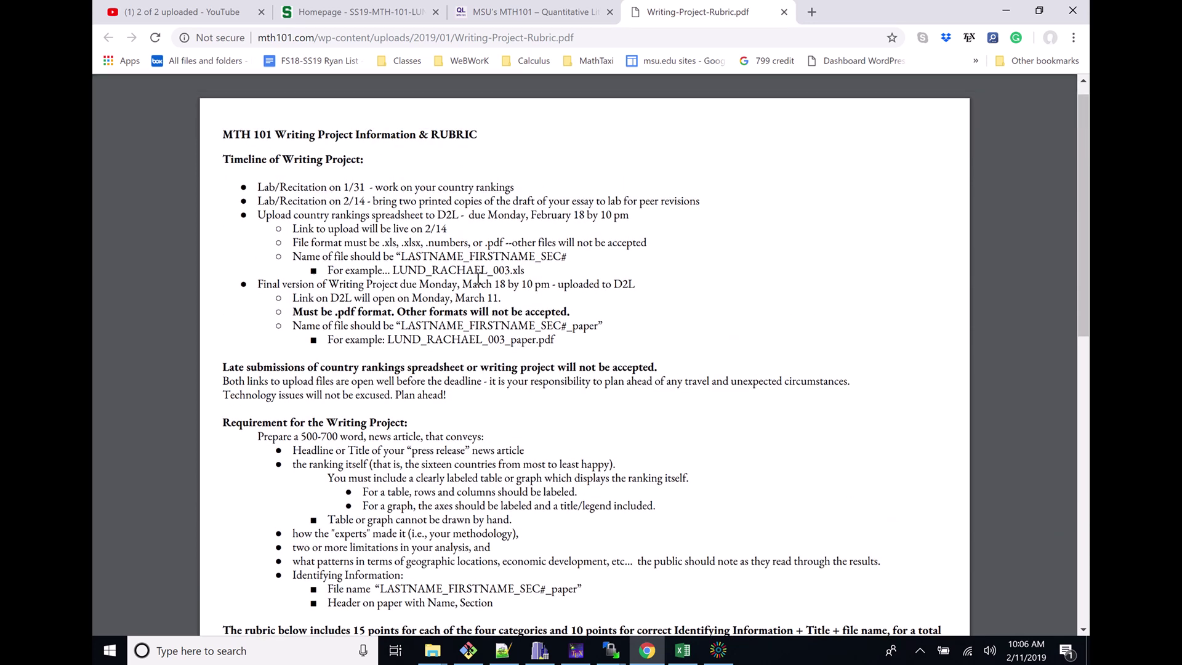
On the course homepage, open the Ranking Countries Spreadsheet - Due event from Upcoming events
click(367, 17)
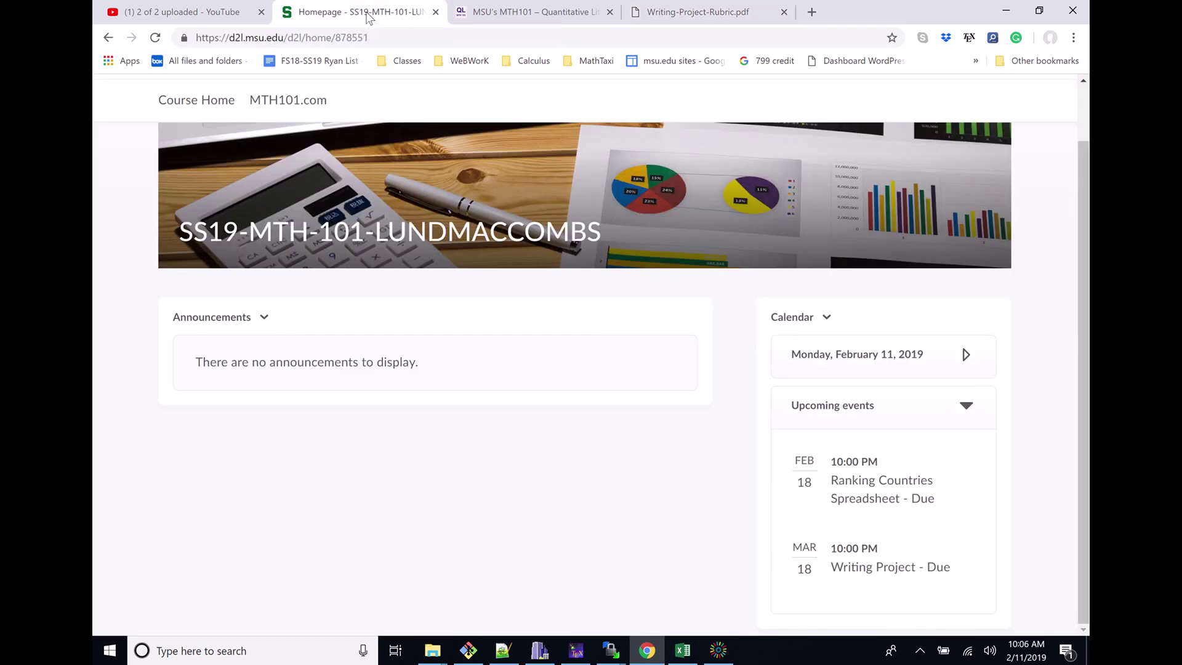
scroll(534, 185, up, 1)
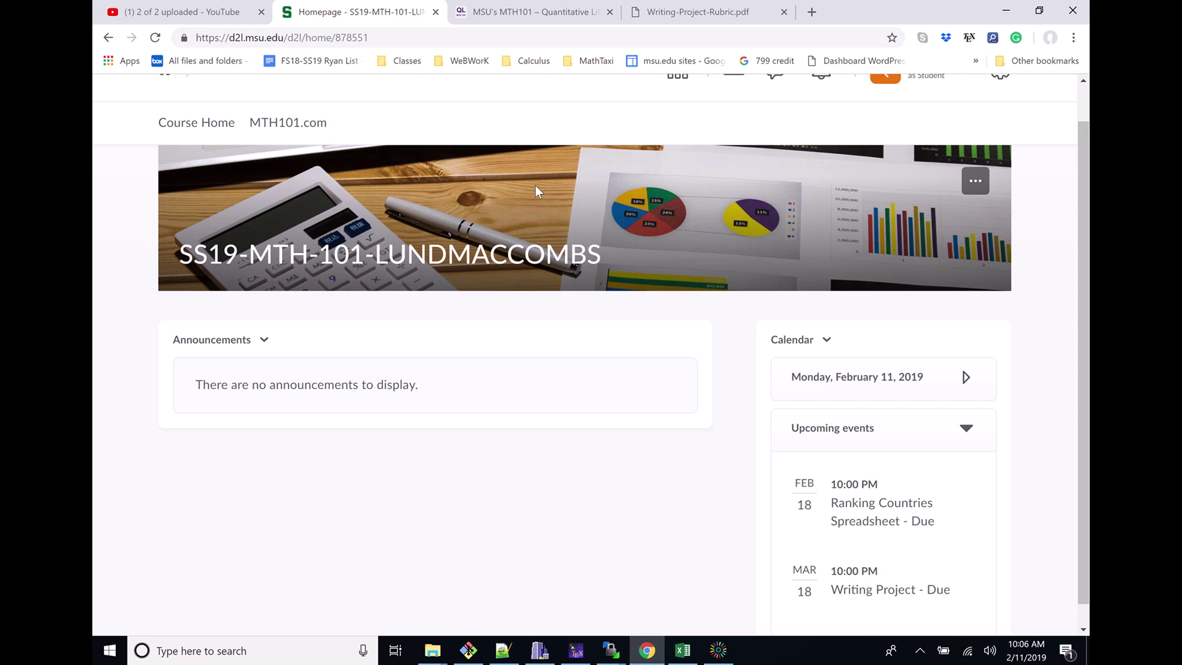
scroll(534, 185, down, 1)
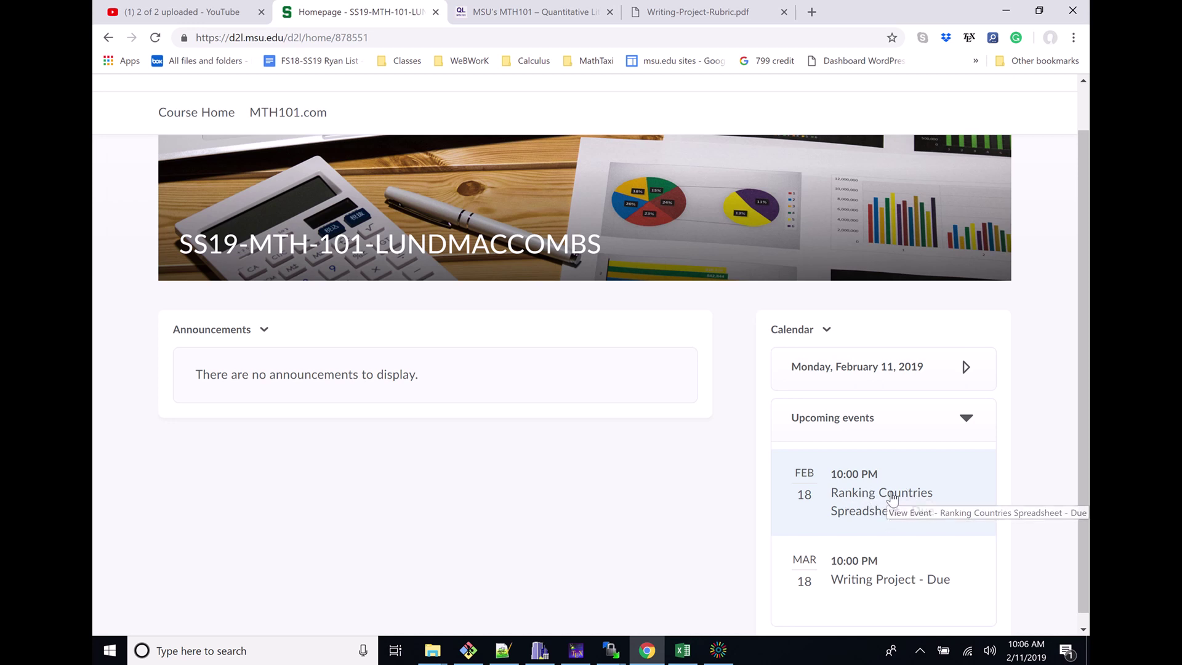
click(891, 498)
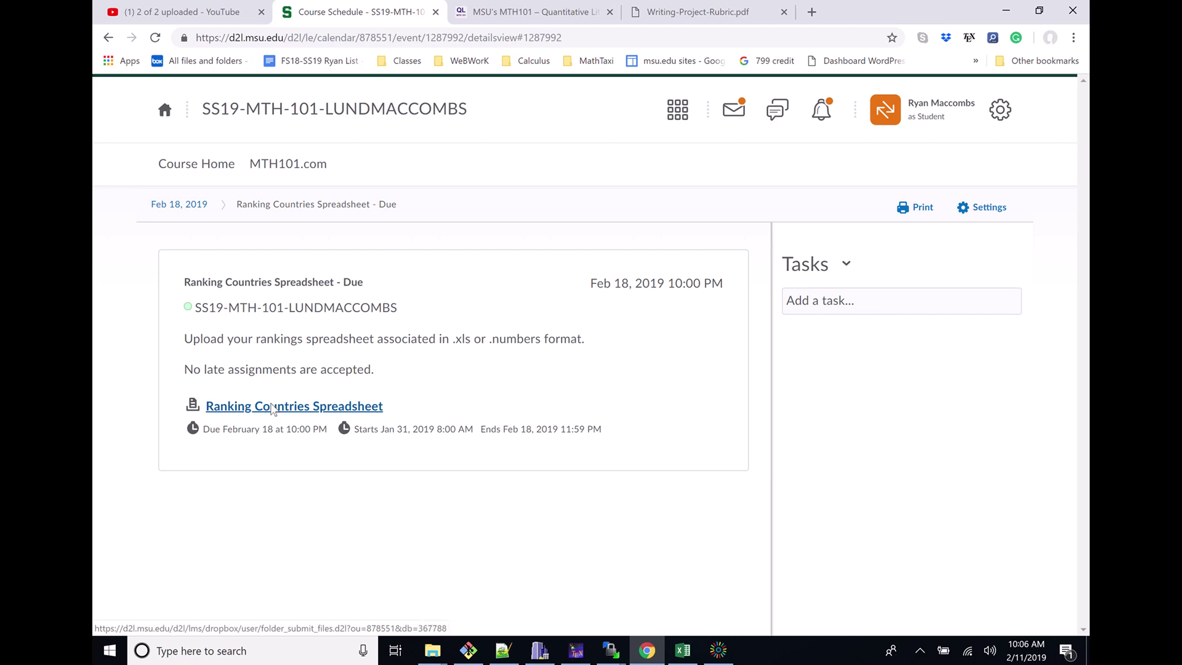
Open the Ranking Countries Spreadsheet assignment and jump to its file section via the missing-file error
click(271, 409)
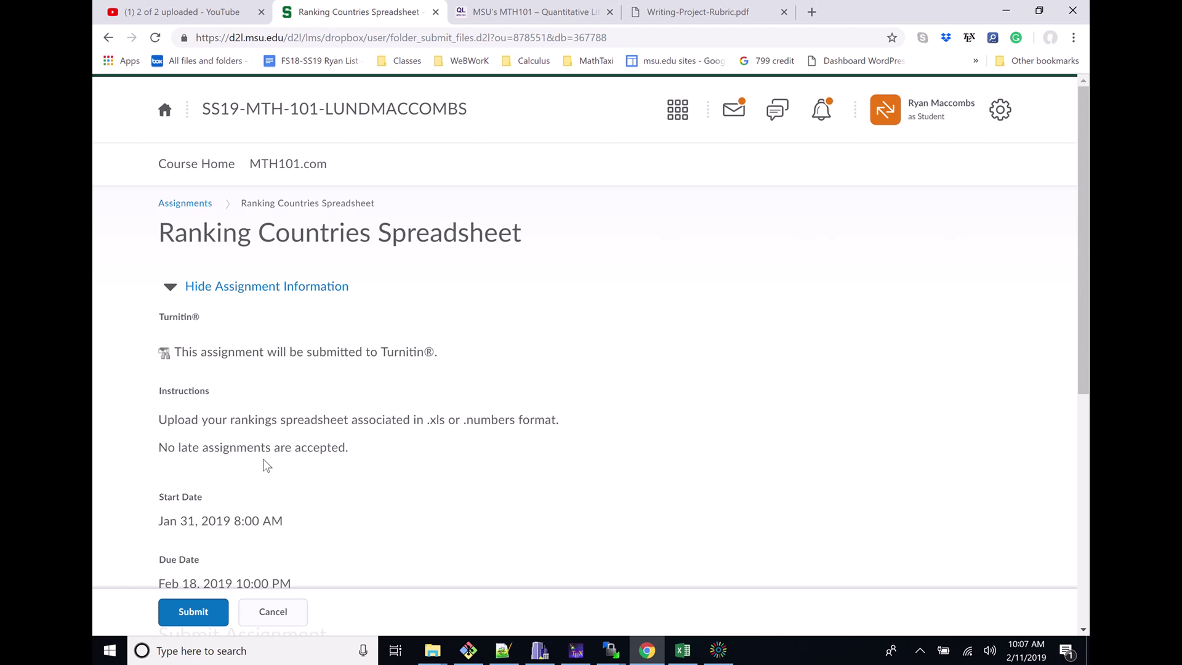
click(194, 612)
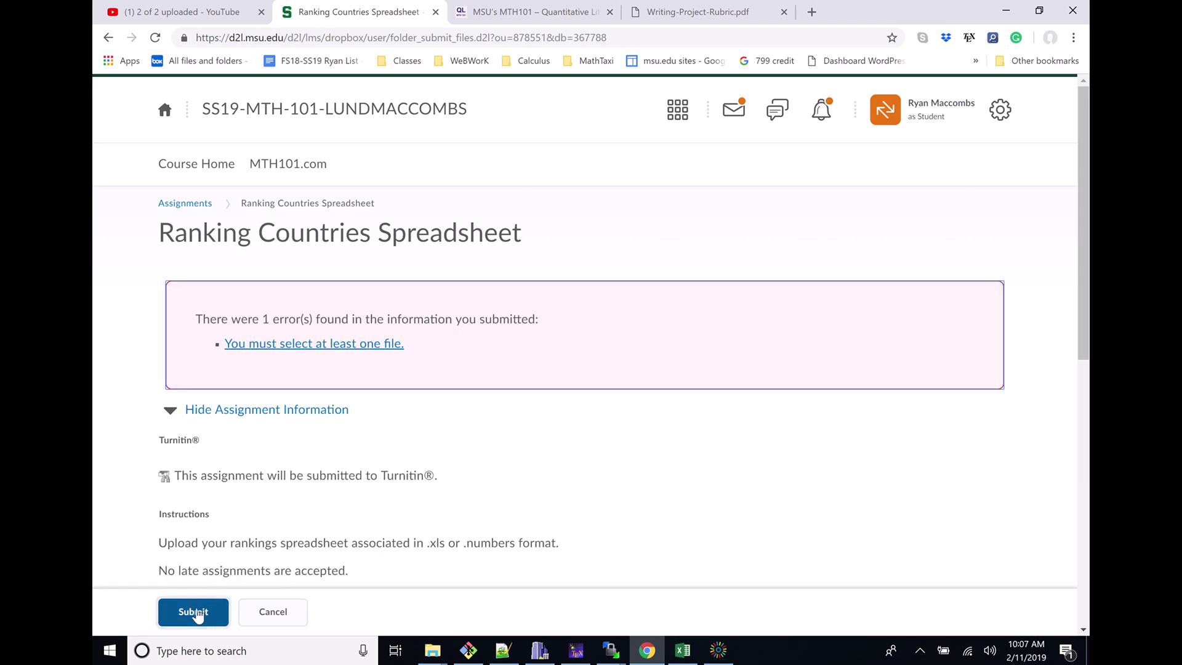
click(370, 349)
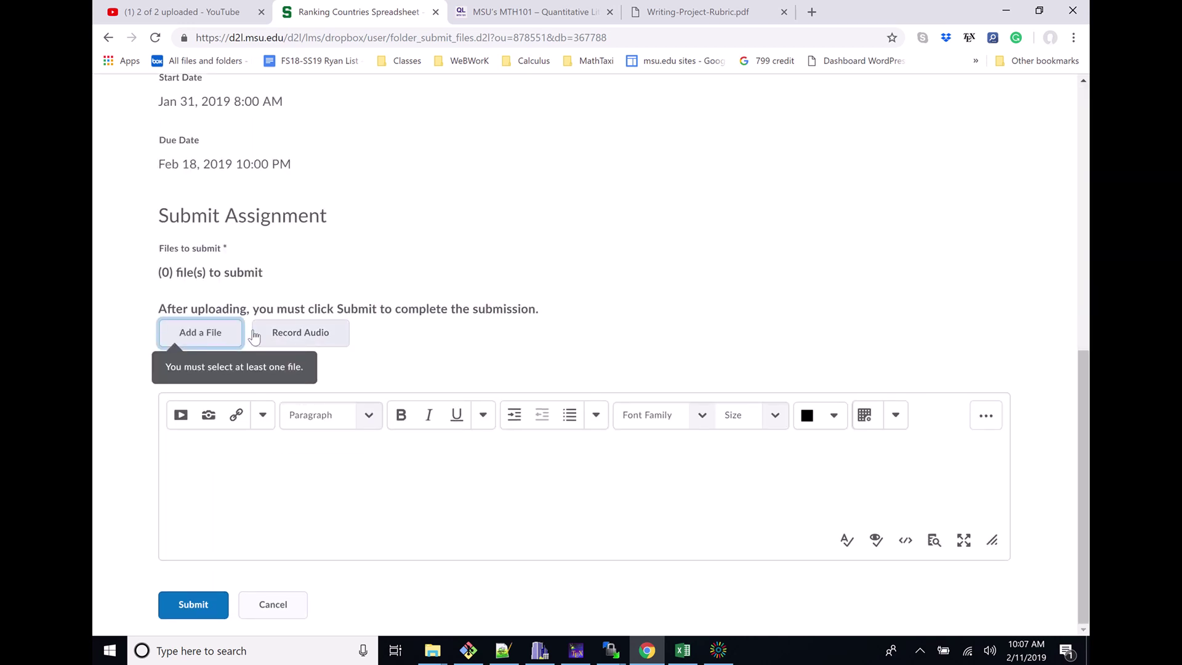
Upload the renamed .xlsx workbook from Downloads and add it to the submission
click(213, 338)
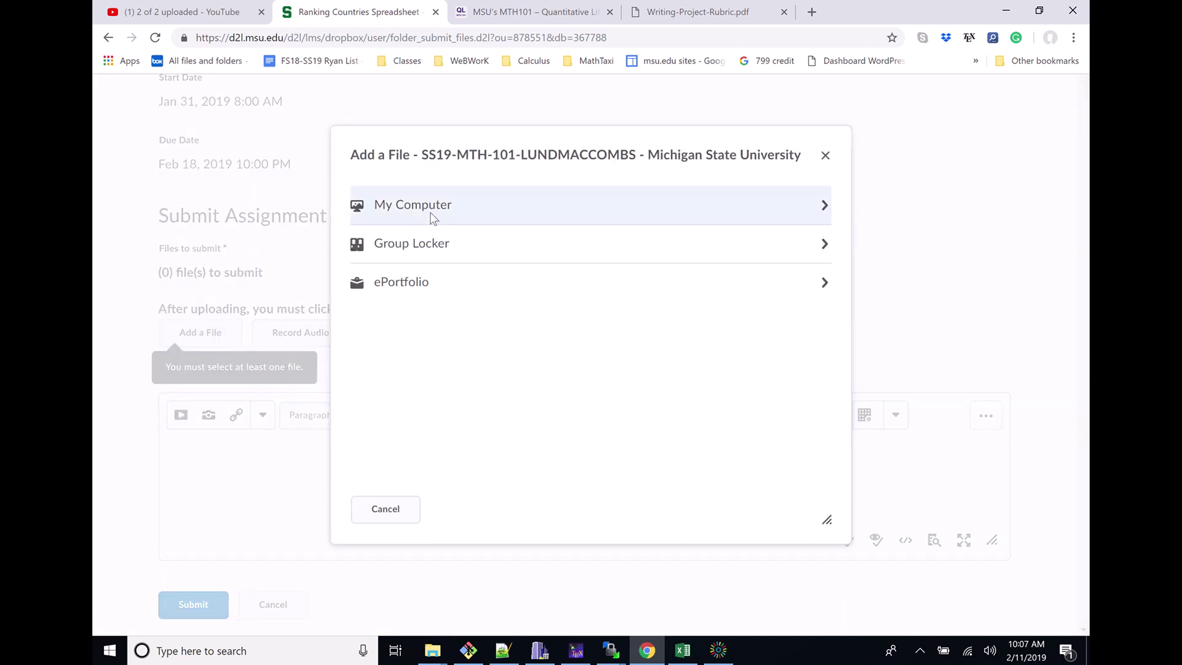
click(431, 219)
click(418, 223)
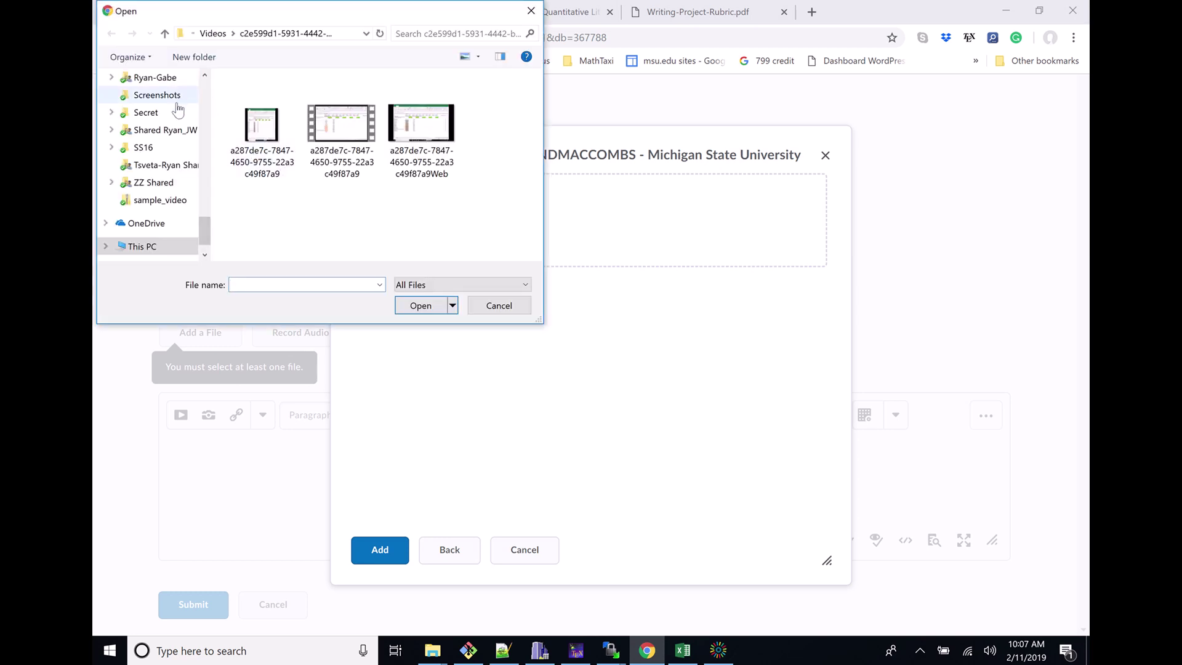
scroll(206, 119, up, 10)
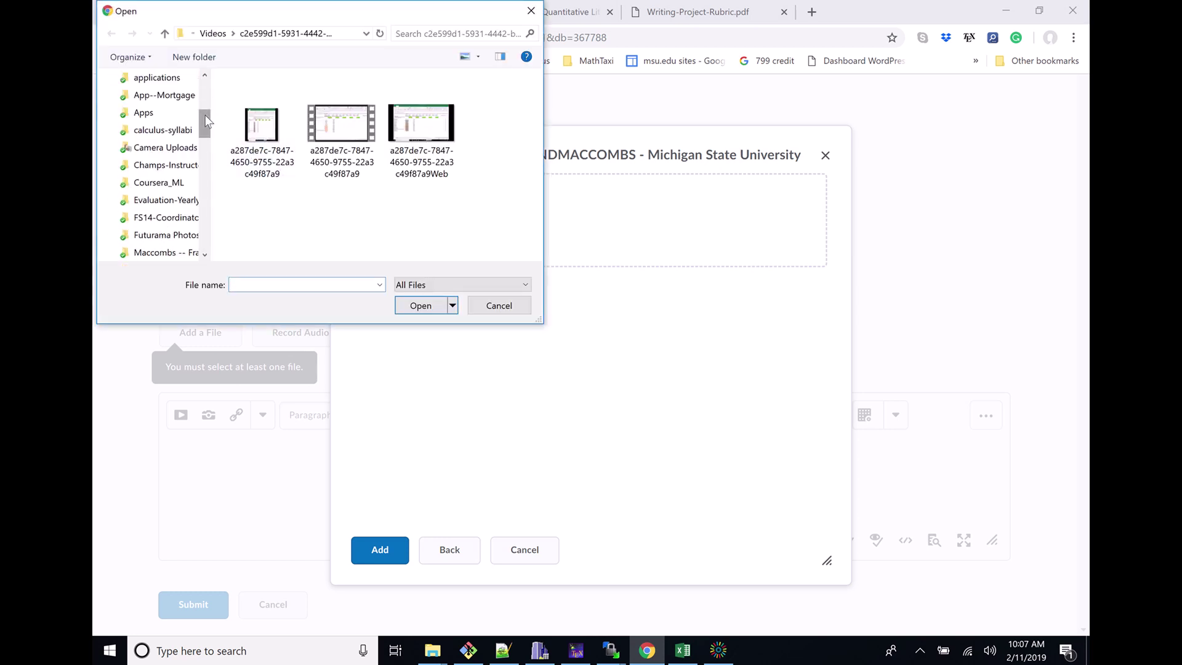
click(152, 123)
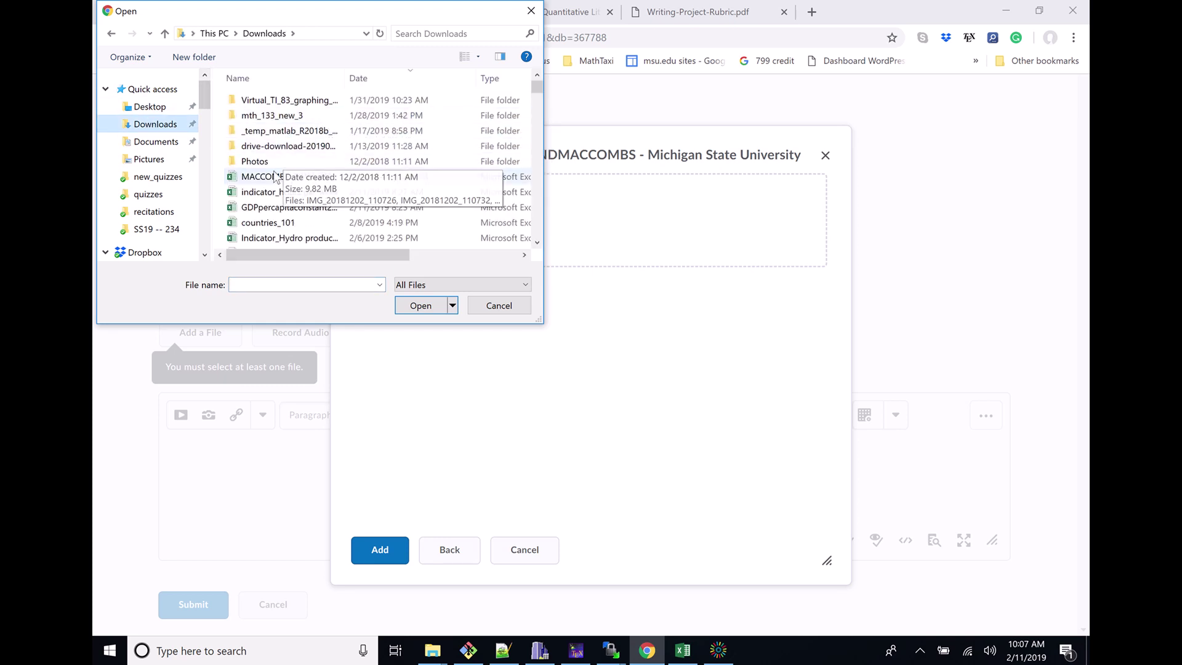
click(272, 177)
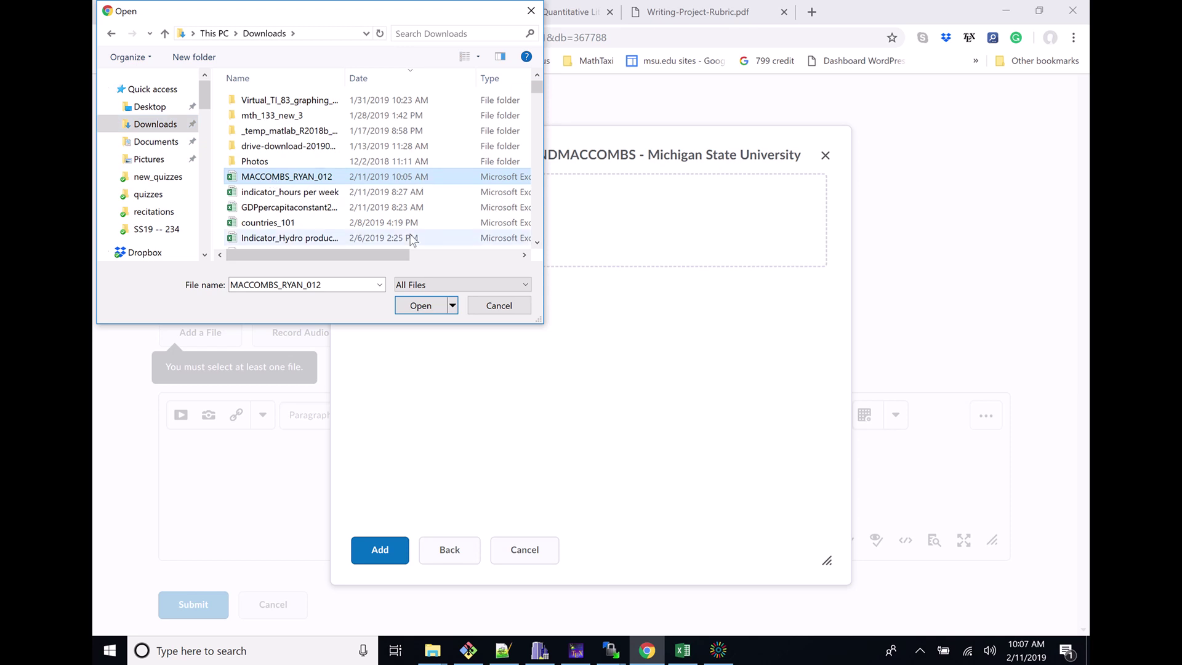
click(420, 304)
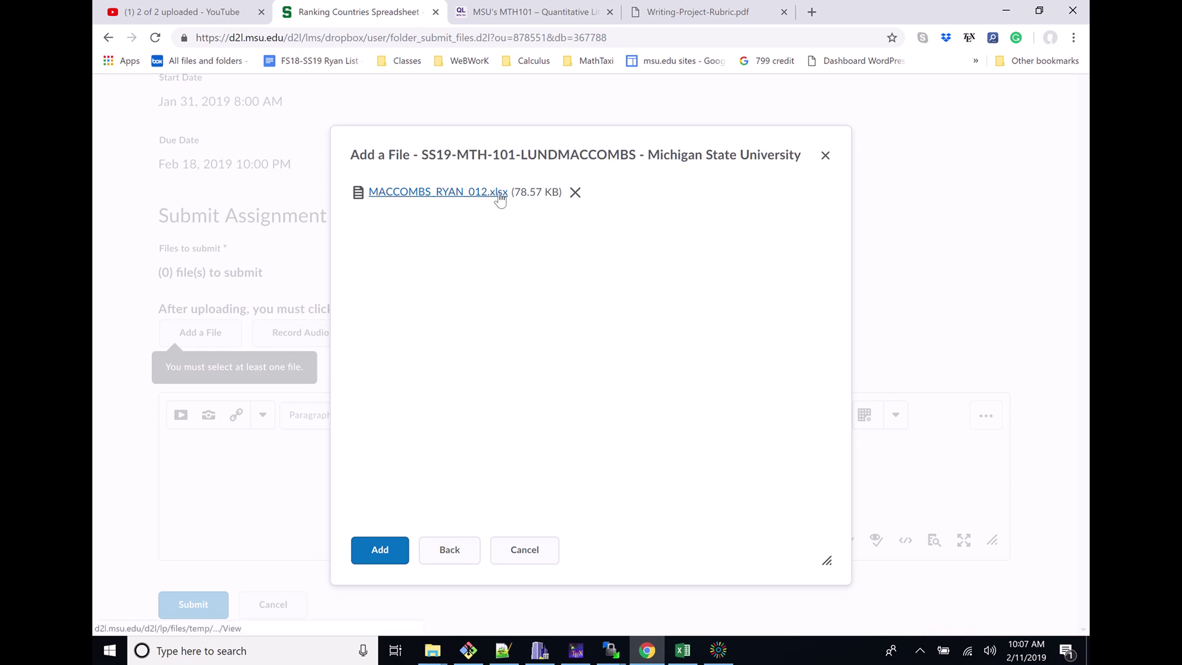
click(377, 549)
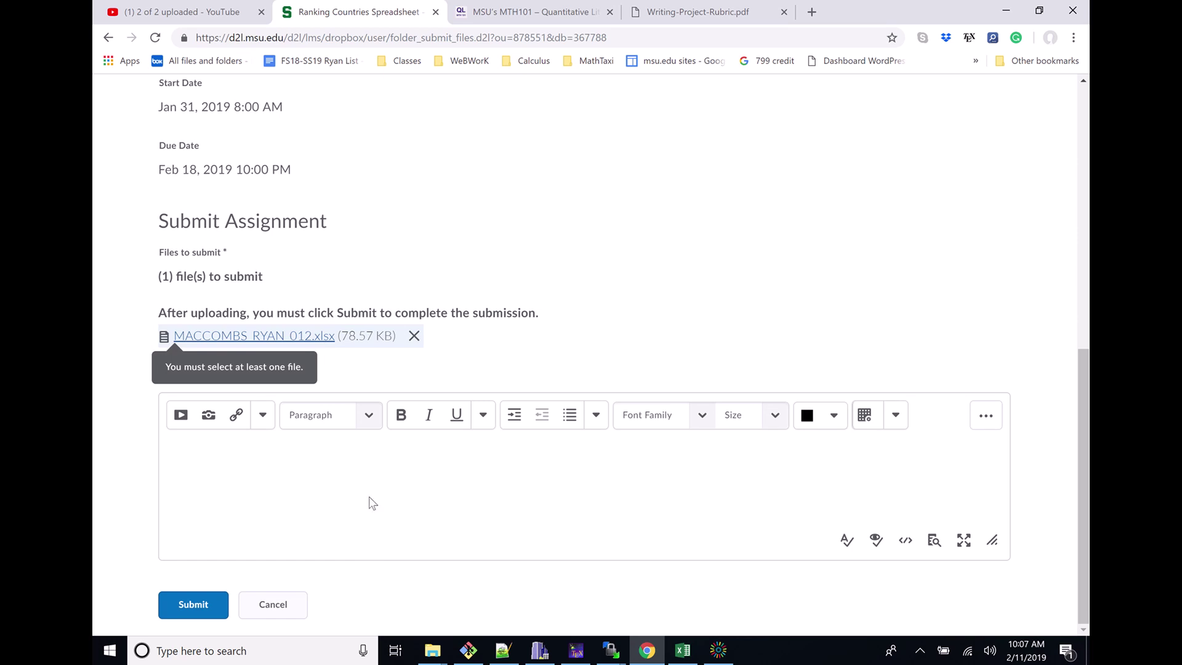
Add the comment 'Thanks!' and submit the assignment
click(373, 503)
text(Thanks!)
click(170, 605)
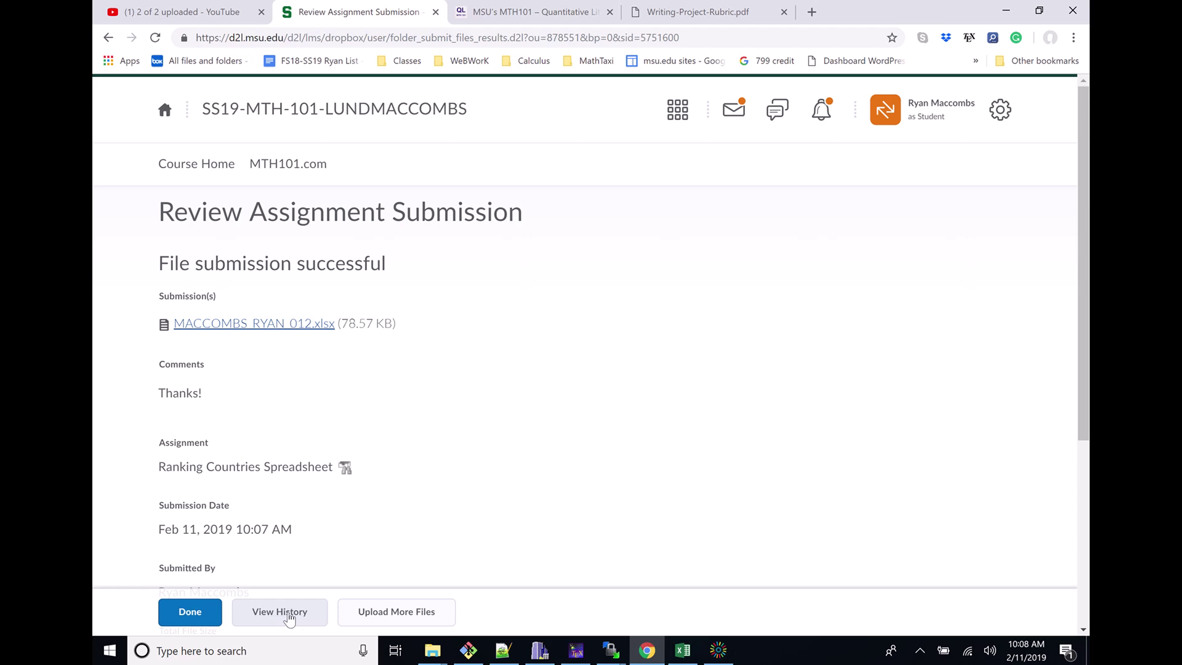
Finish the submission review, confirm the assignment shows Submitted, and go to Course Home
click(370, 615)
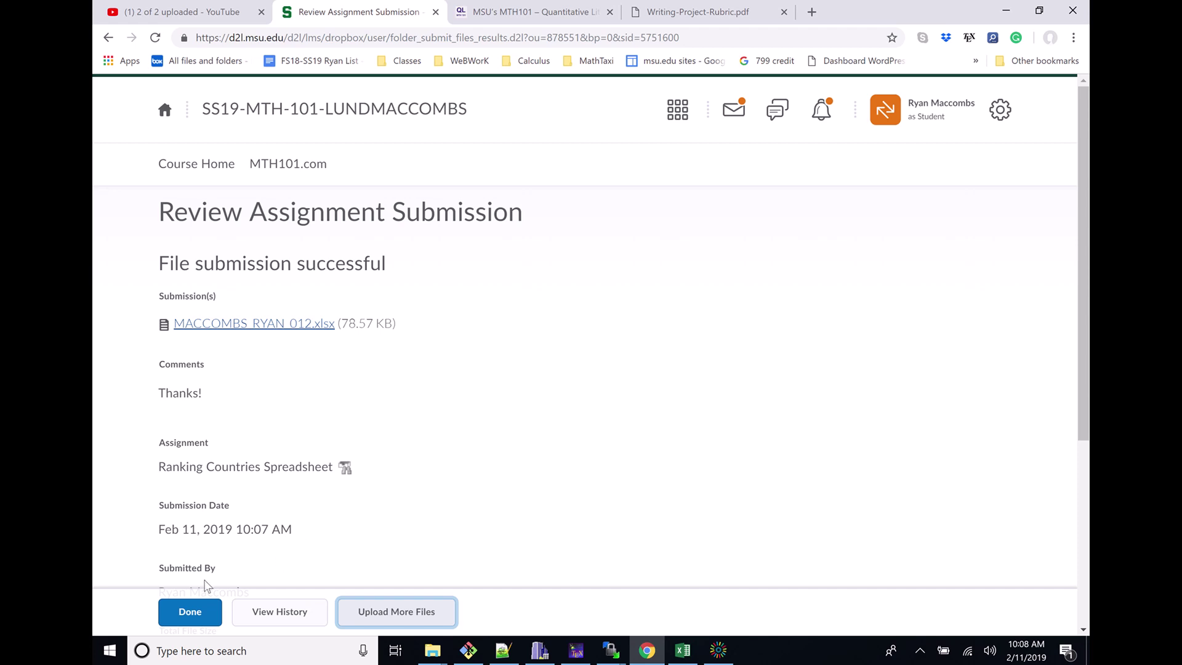
click(186, 615)
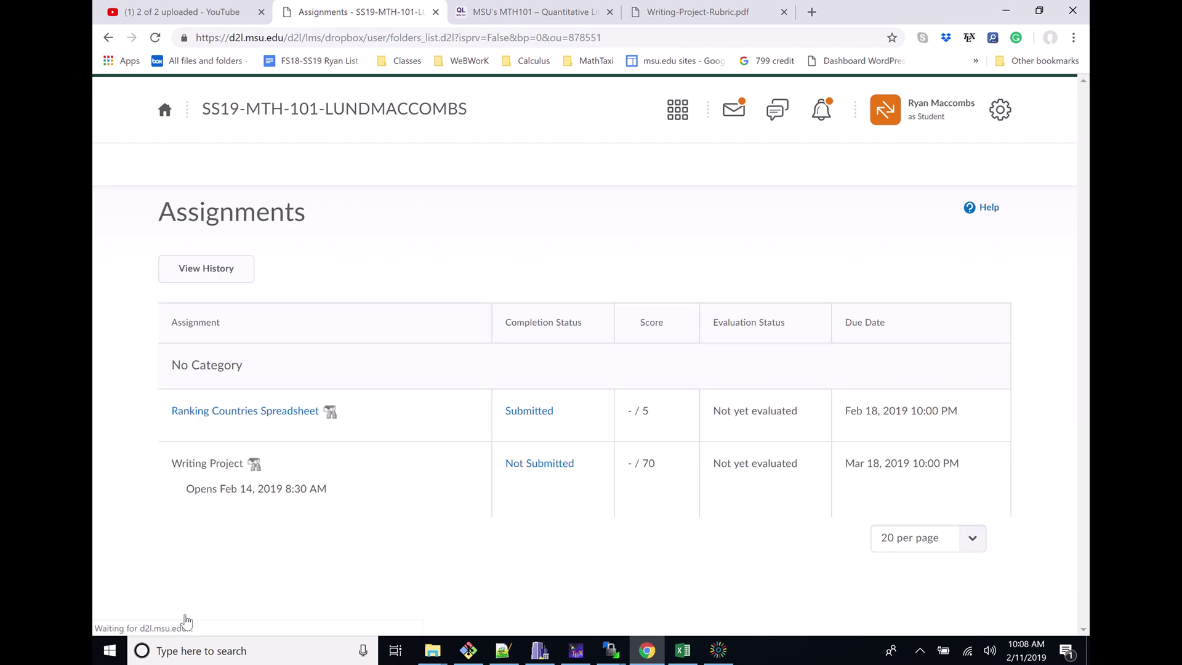
click(203, 164)
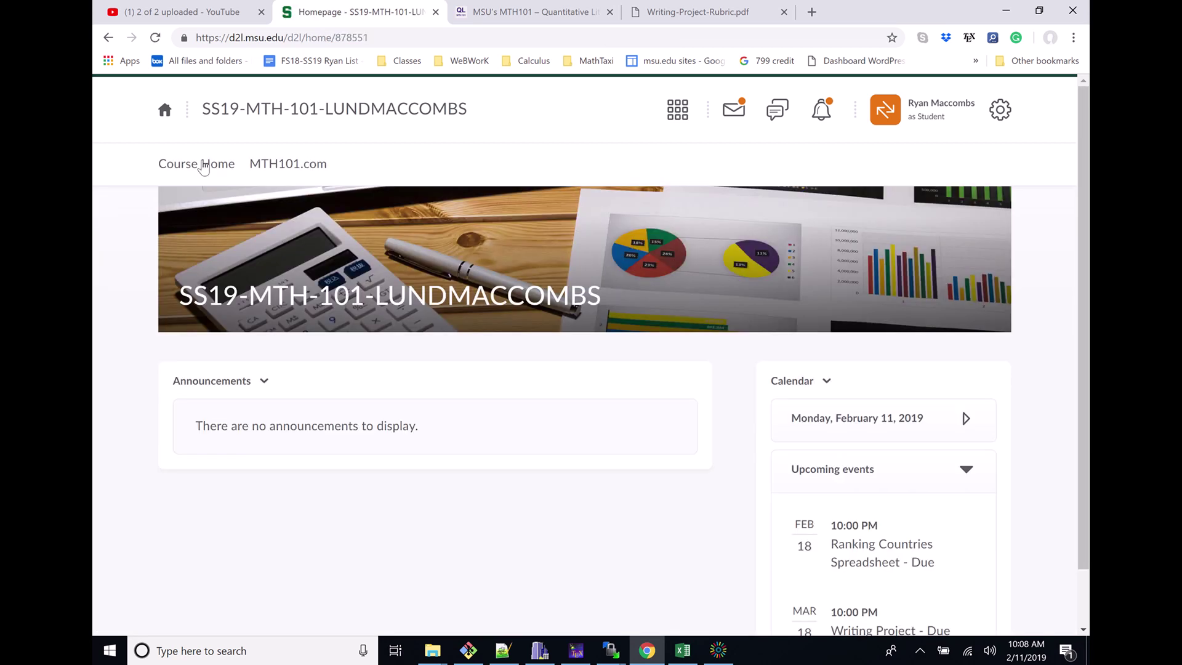